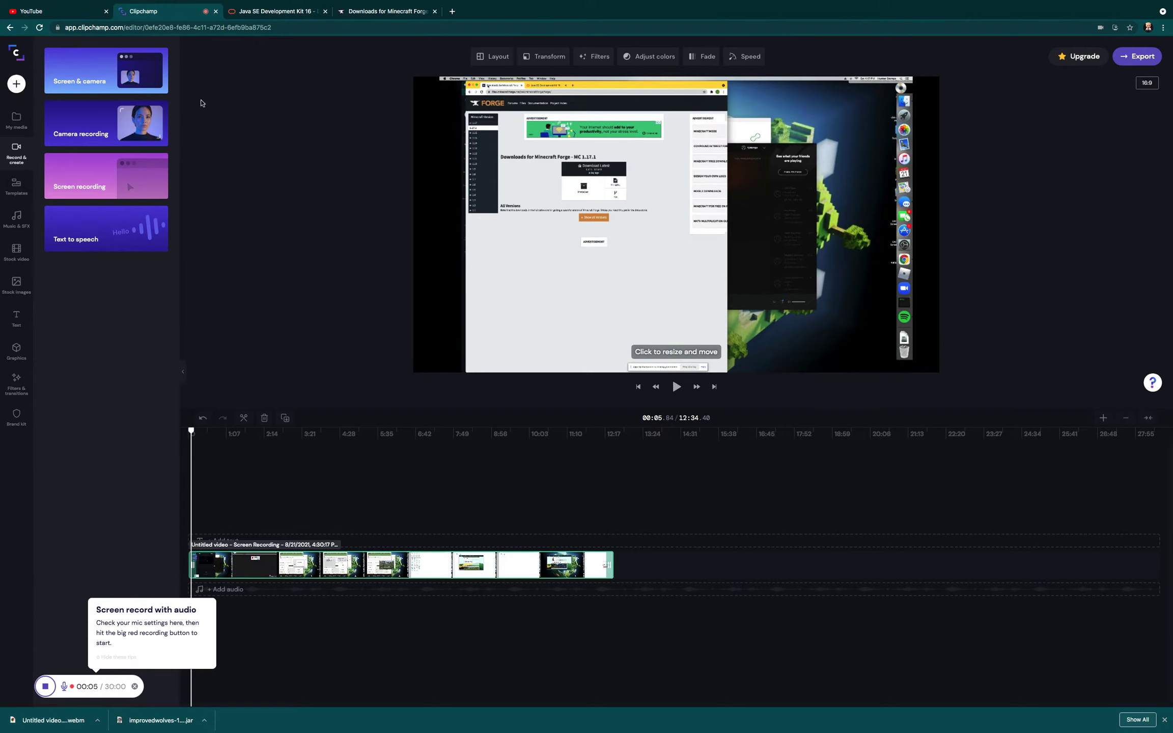
Bring up the Minecraft Forge site, return to its main downloads page, and open the downloads for Minecraft 1.12.2.
{"action": "left_click", "coordinate": [253, 11]}
{"action": "left_click", "coordinate": [354, 15]}
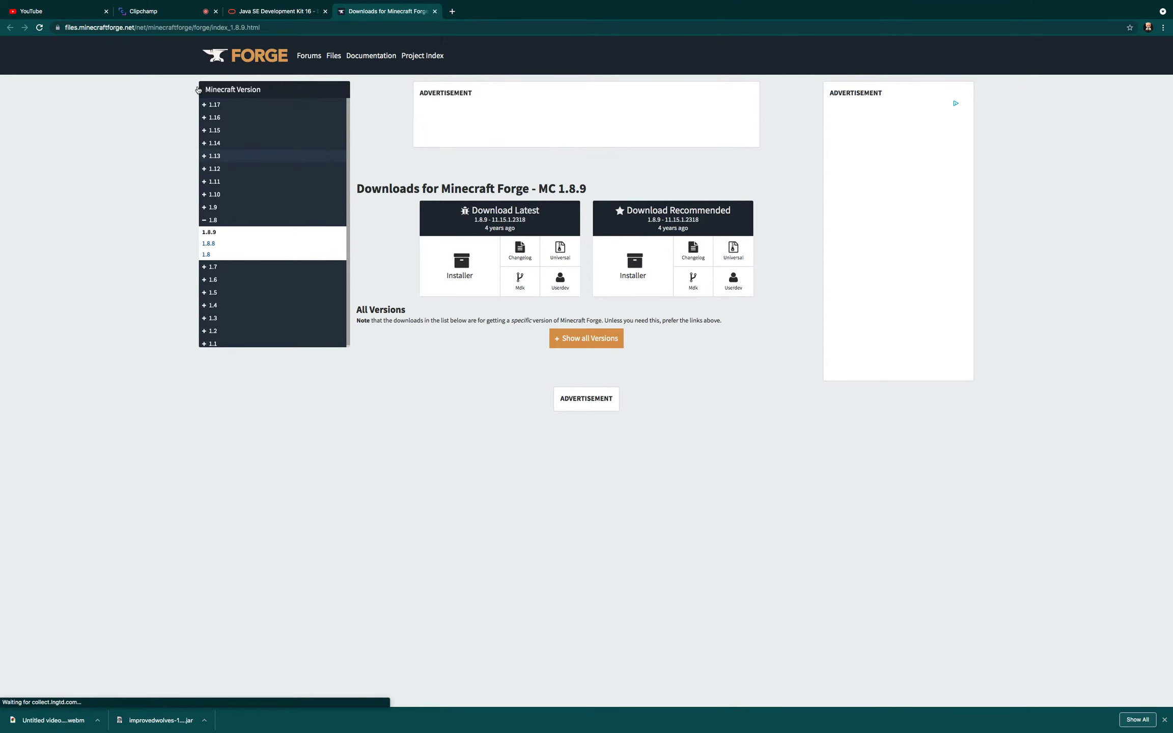
{"action": "left_click", "coordinate": [207, 219]}
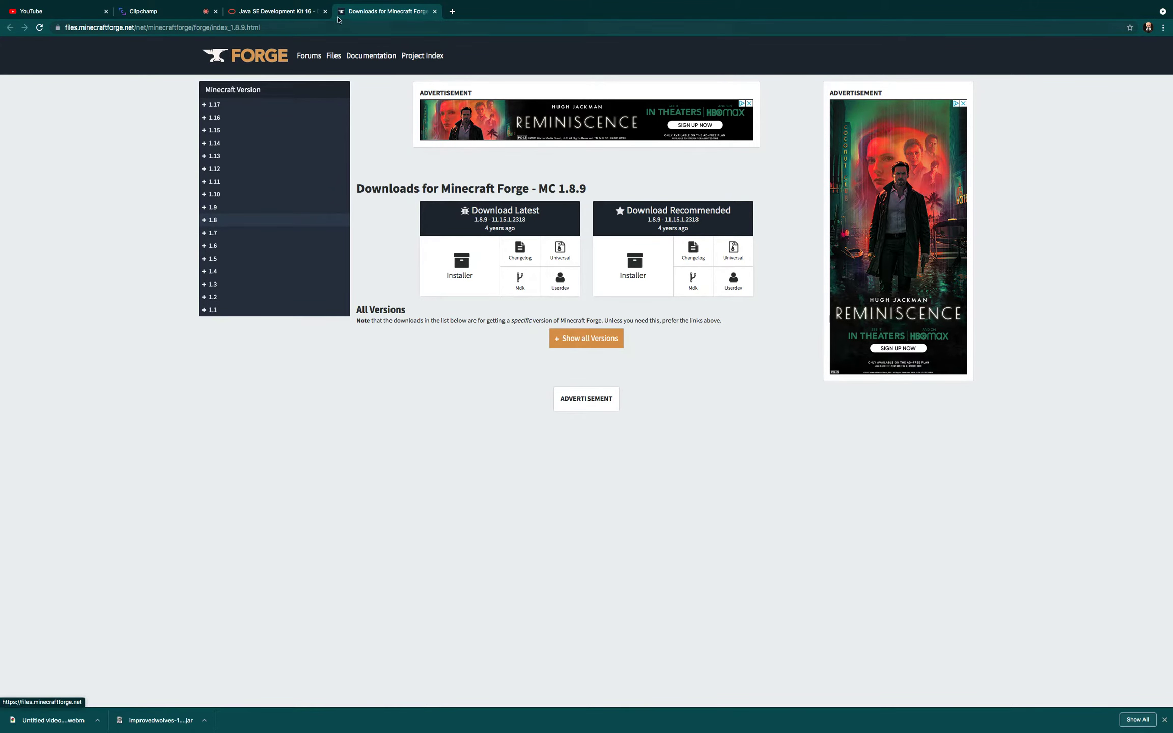
{"action": "mouse_move", "coordinate": [292, 2]}
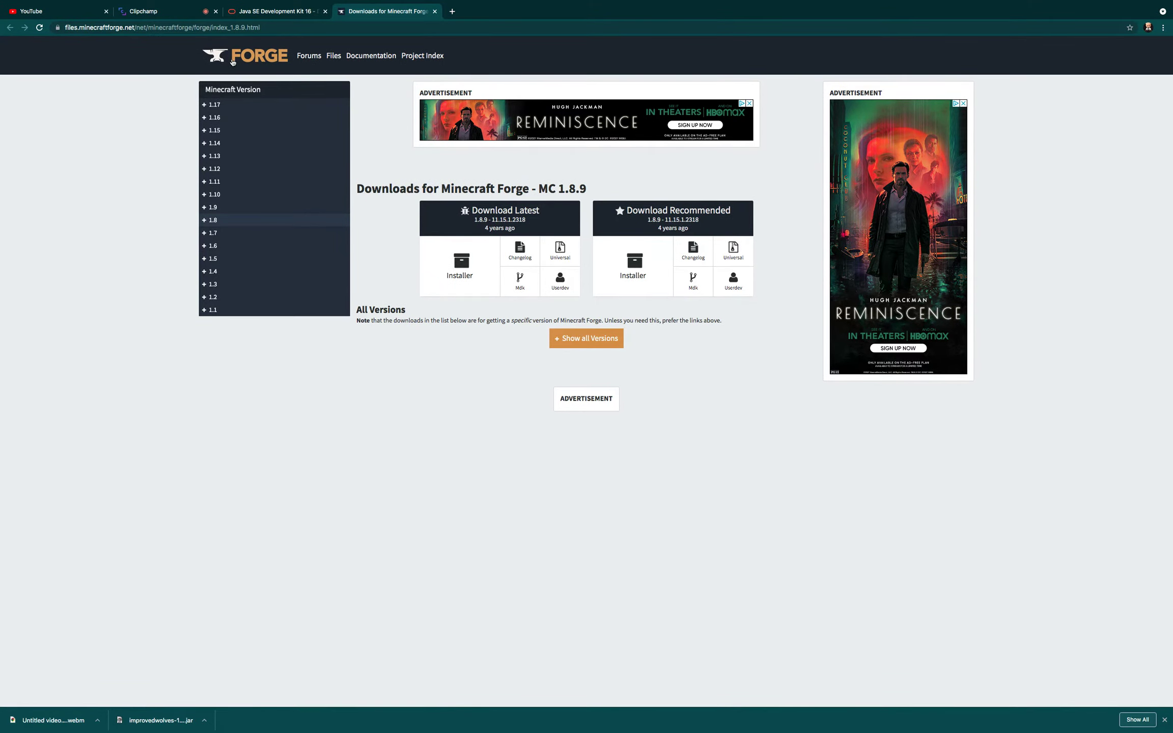
{"action": "left_click", "coordinate": [247, 57]}
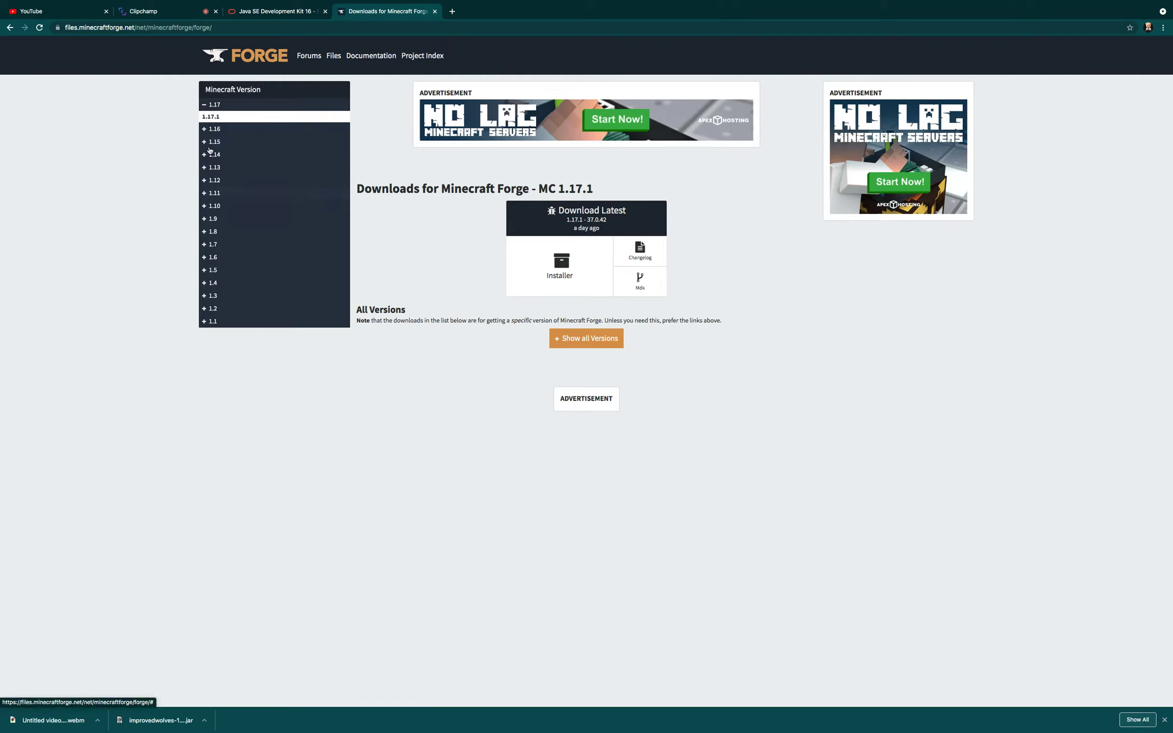
{"action": "left_click", "coordinate": [214, 180]}
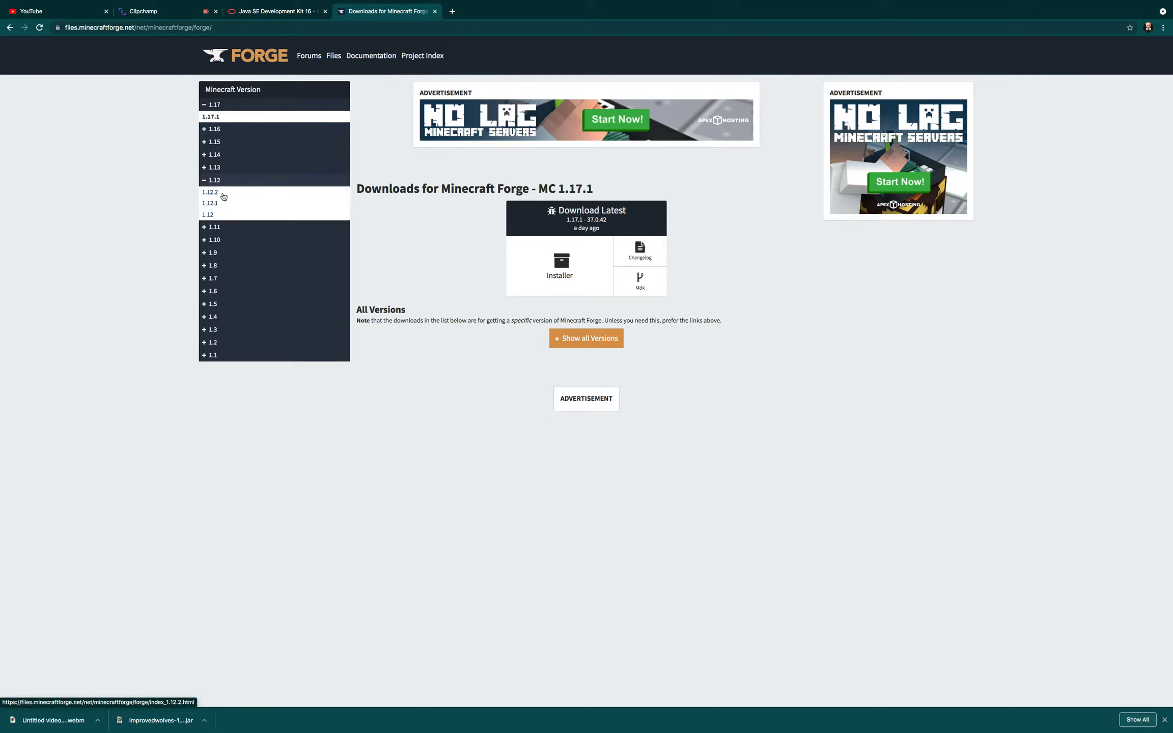
{"action": "left_click", "coordinate": [216, 192]}
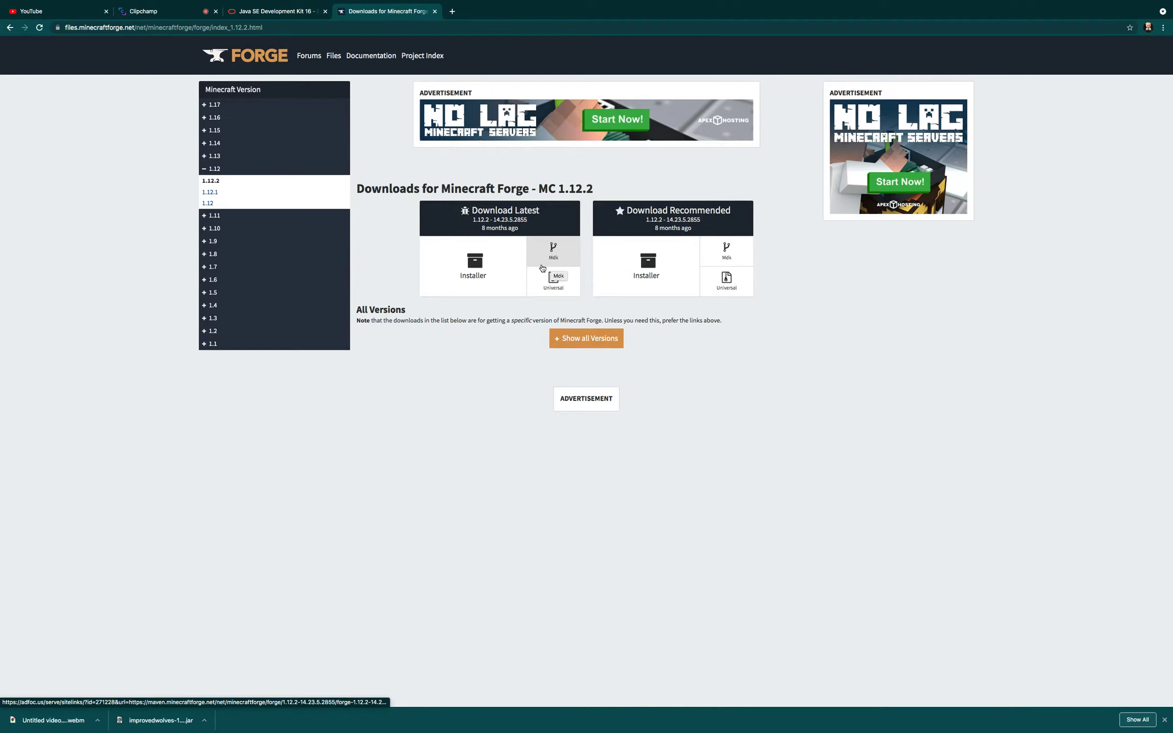
Download the latest Forge 1.12.2 installer, skipping the advertisement page and keeping the flagged jar file.
{"action": "left_click", "coordinate": [462, 275]}
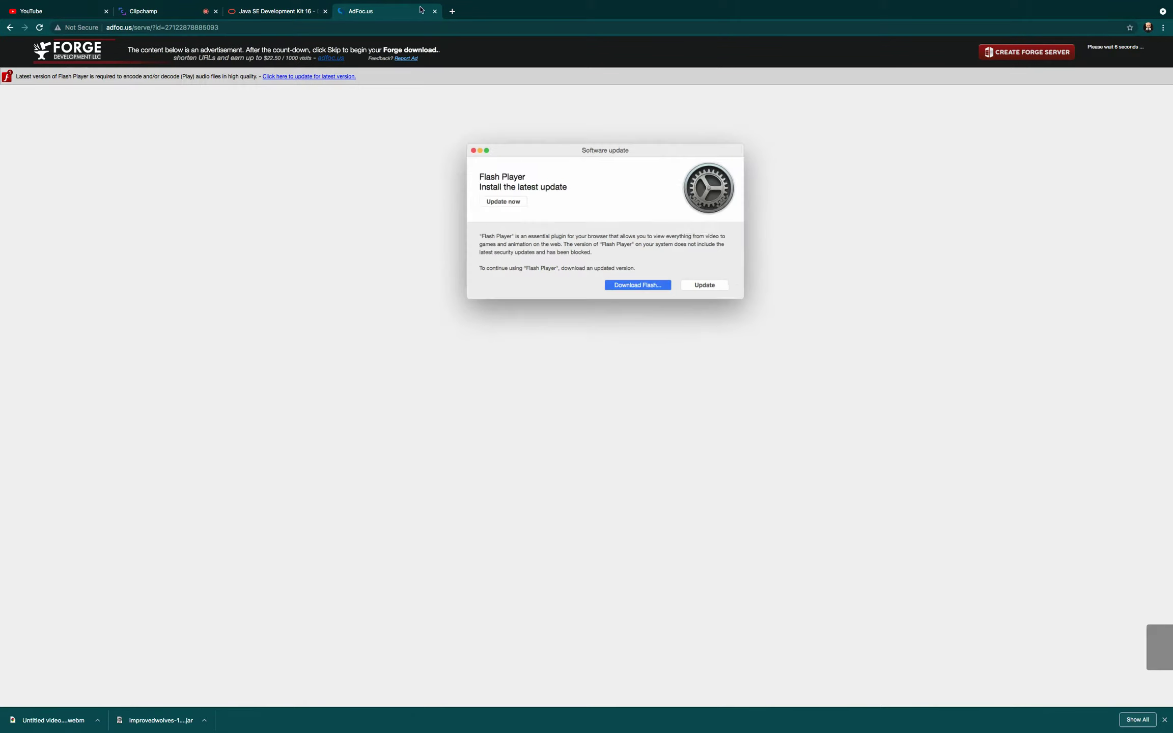
{"action": "left_click", "coordinate": [462, 144]}
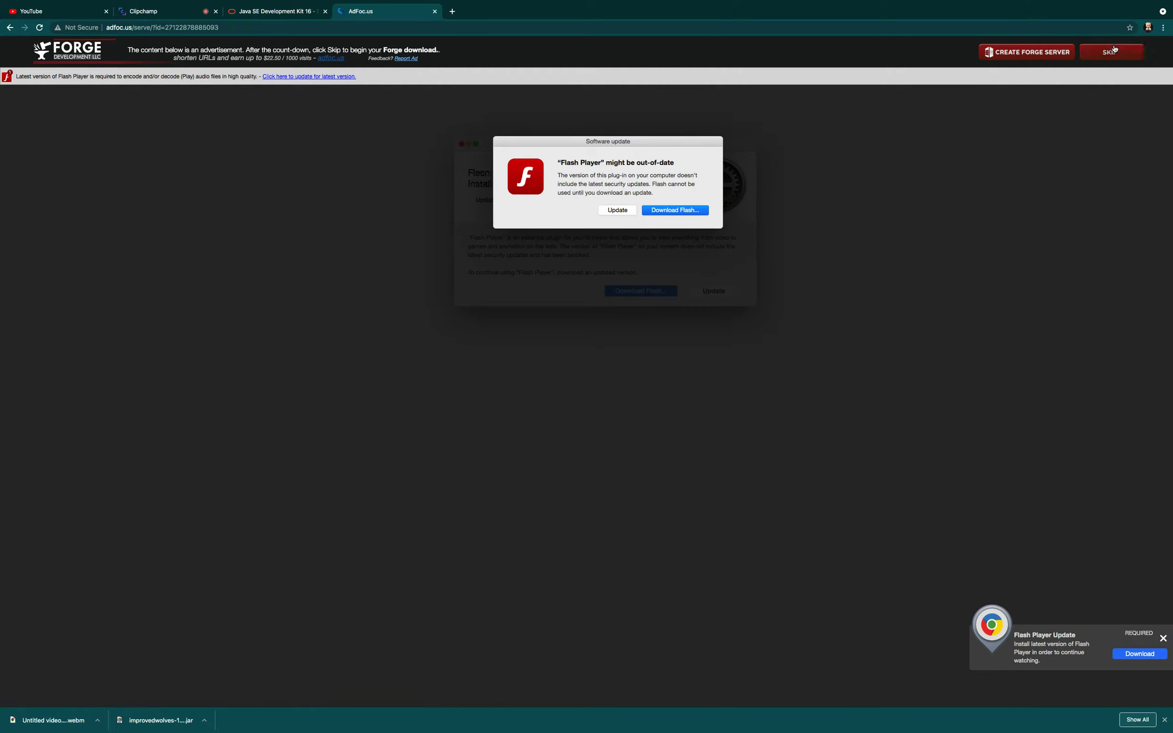
{"action": "left_click", "coordinate": [1112, 52]}
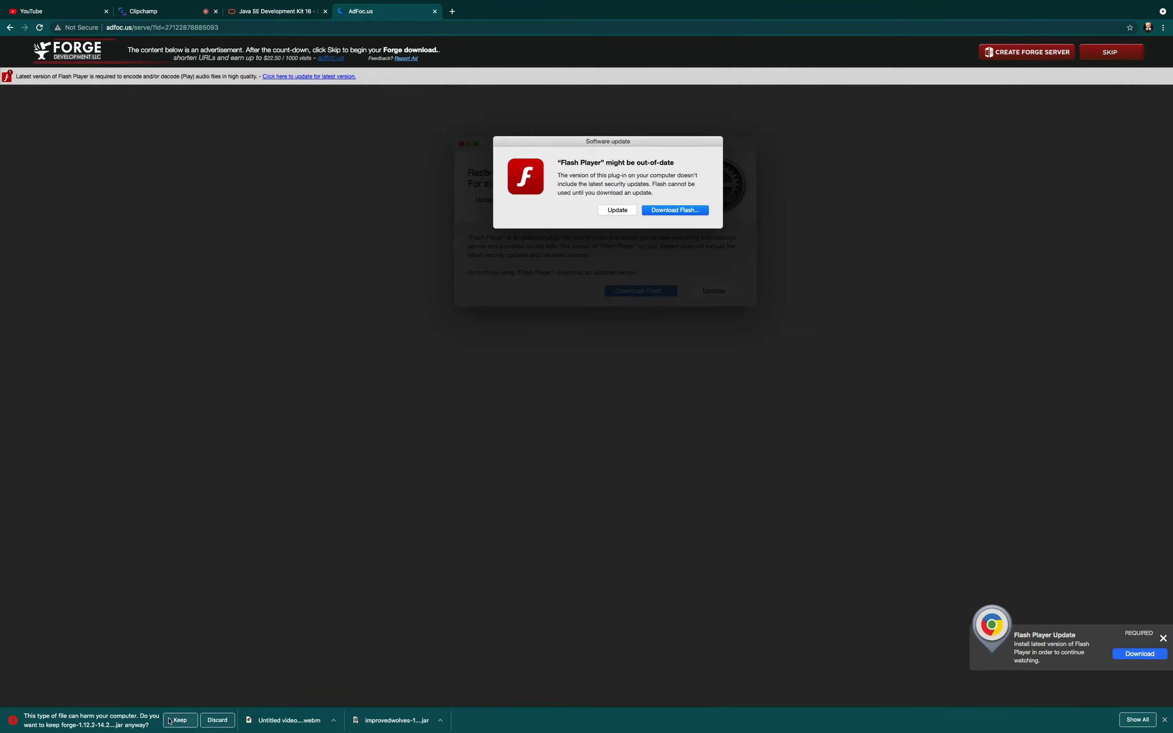
{"action": "left_click", "coordinate": [180, 720]}
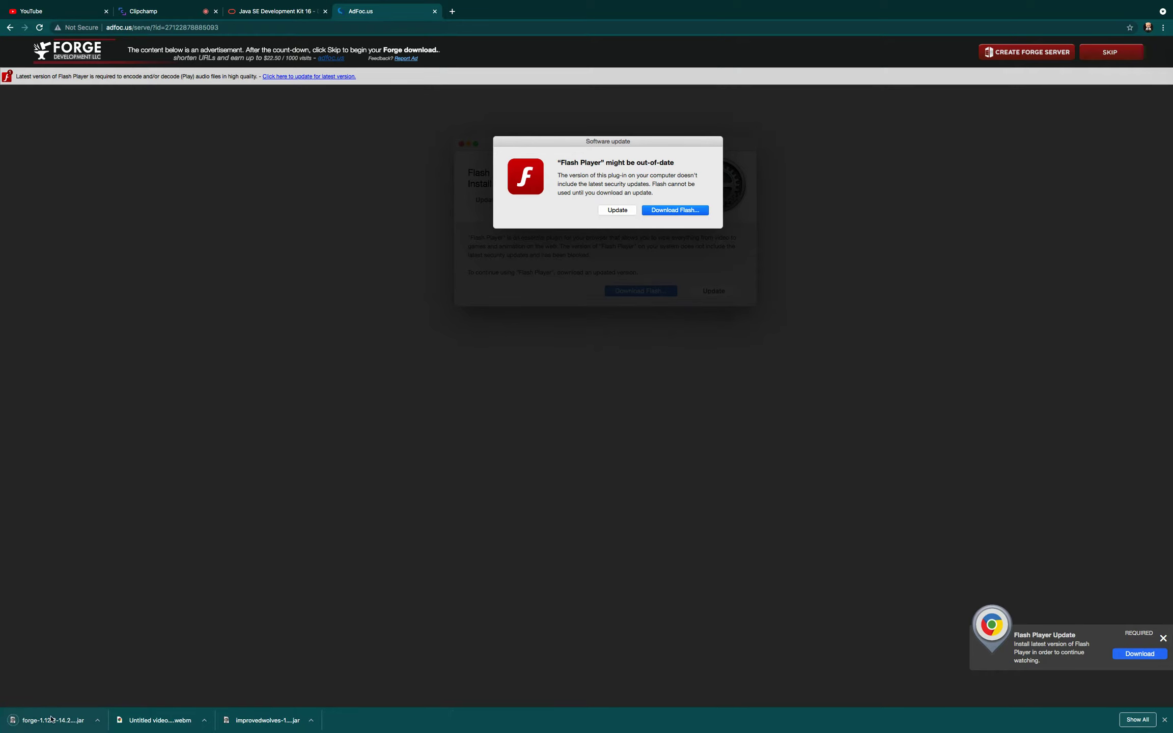
Try to open the downloaded Forge installer, take the browser out of full screen, and dismiss the security alert.
{"action": "left_click", "coordinate": [12, 723]}
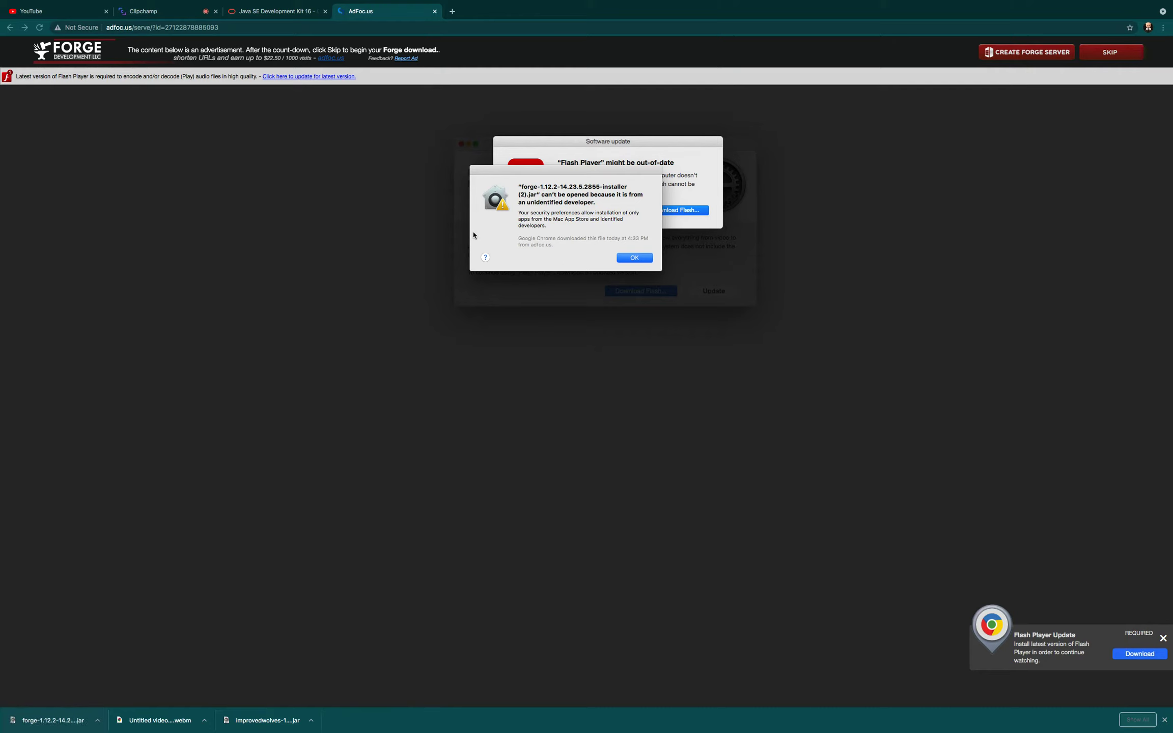
{"action": "mouse_move", "coordinate": [14, 3]}
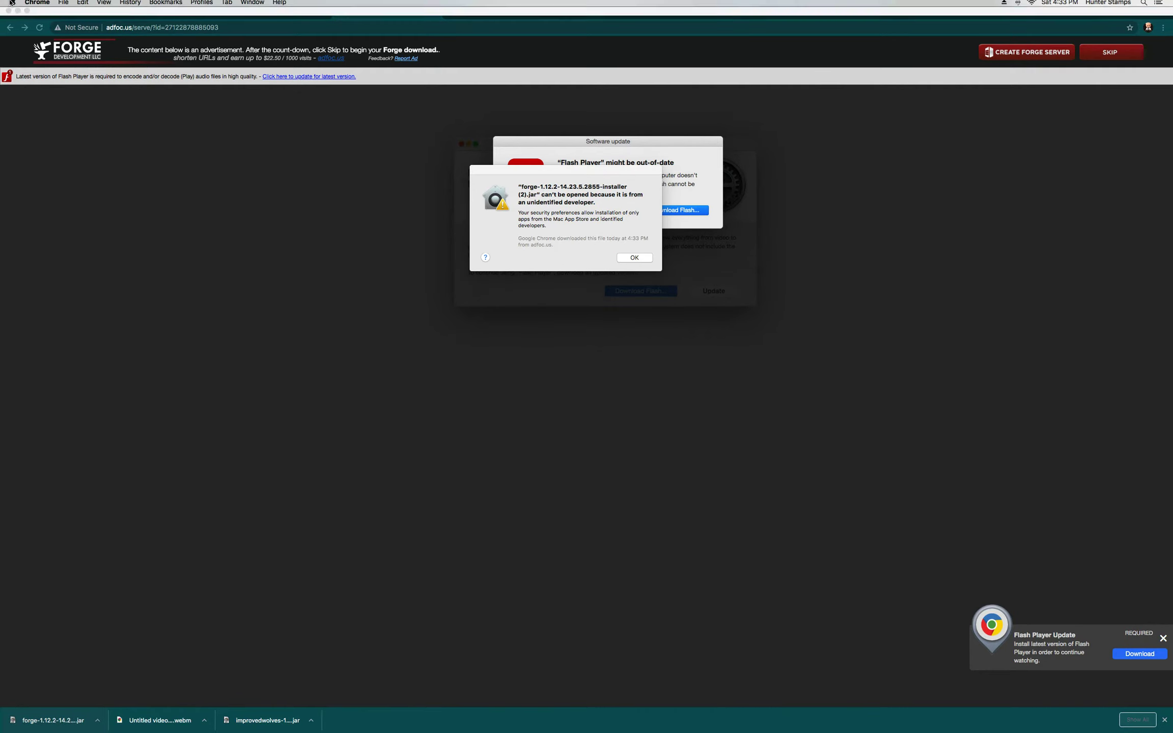
{"action": "left_click", "coordinate": [28, 17]}
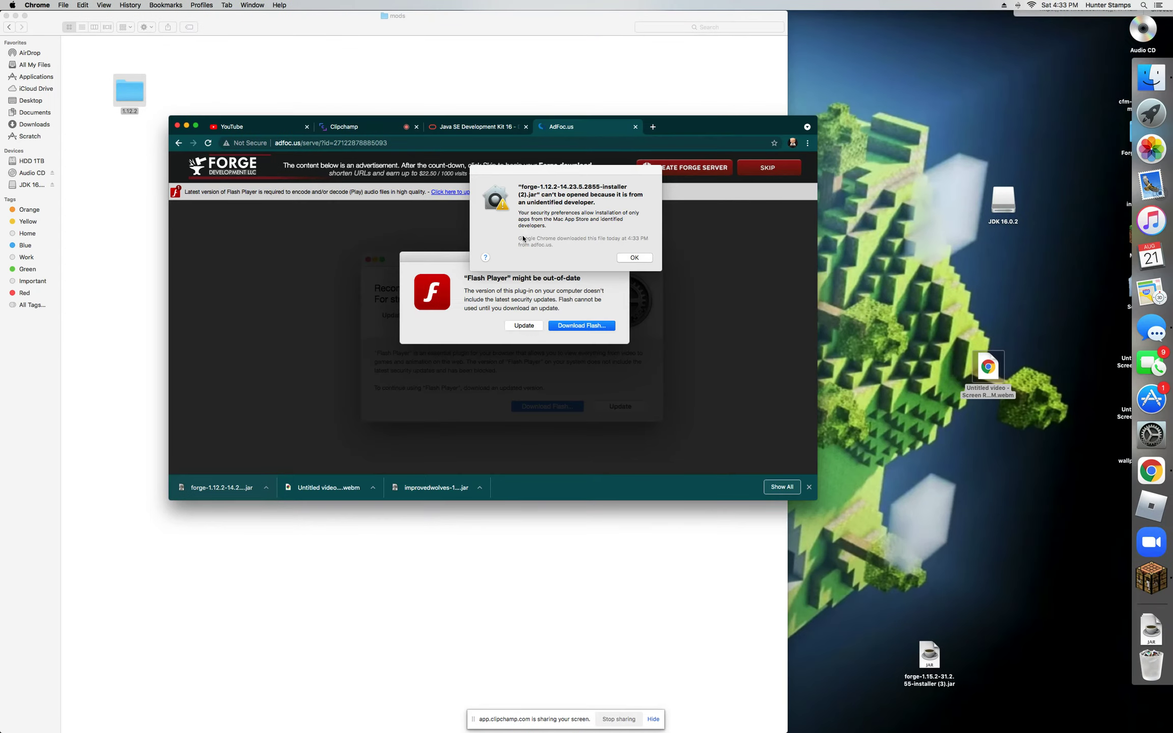
{"action": "left_click", "coordinate": [634, 258]}
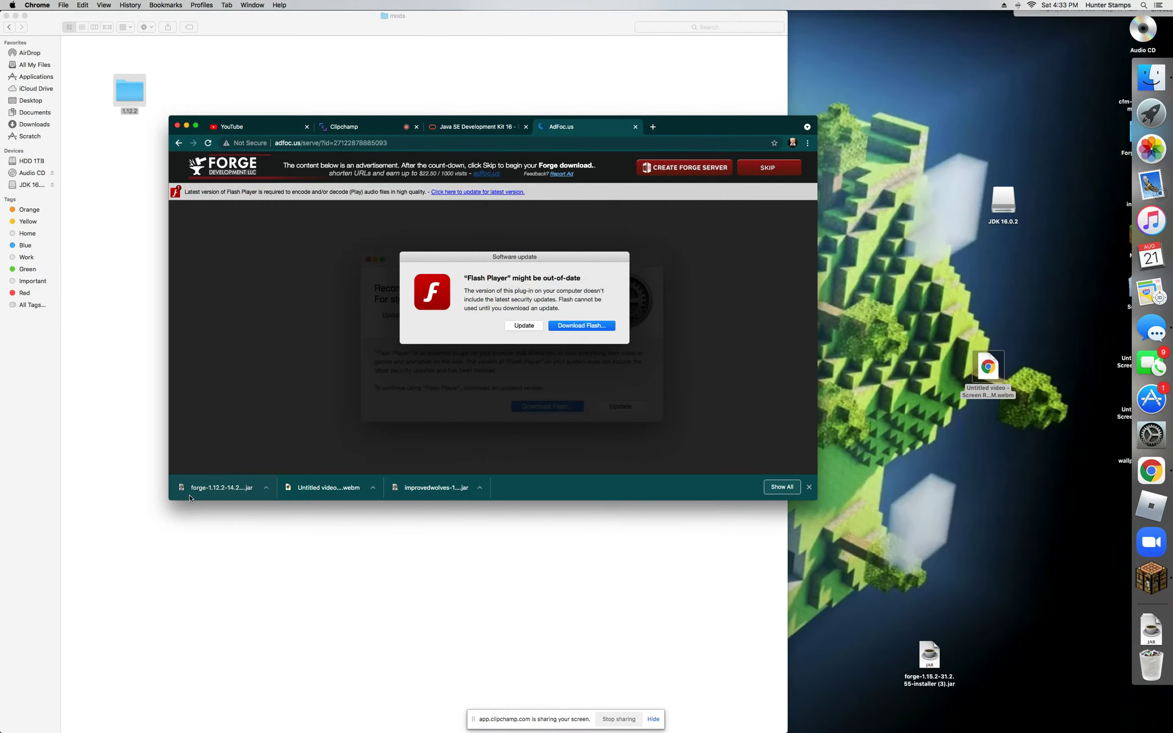
Place the downloaded Forge 1.12.2 installer on the desktop and move the old Forge 1.15.2 installer to the trash.
{"action": "left_click_drag", "start_coordinate": [191, 497], "coordinate": [971, 565]}
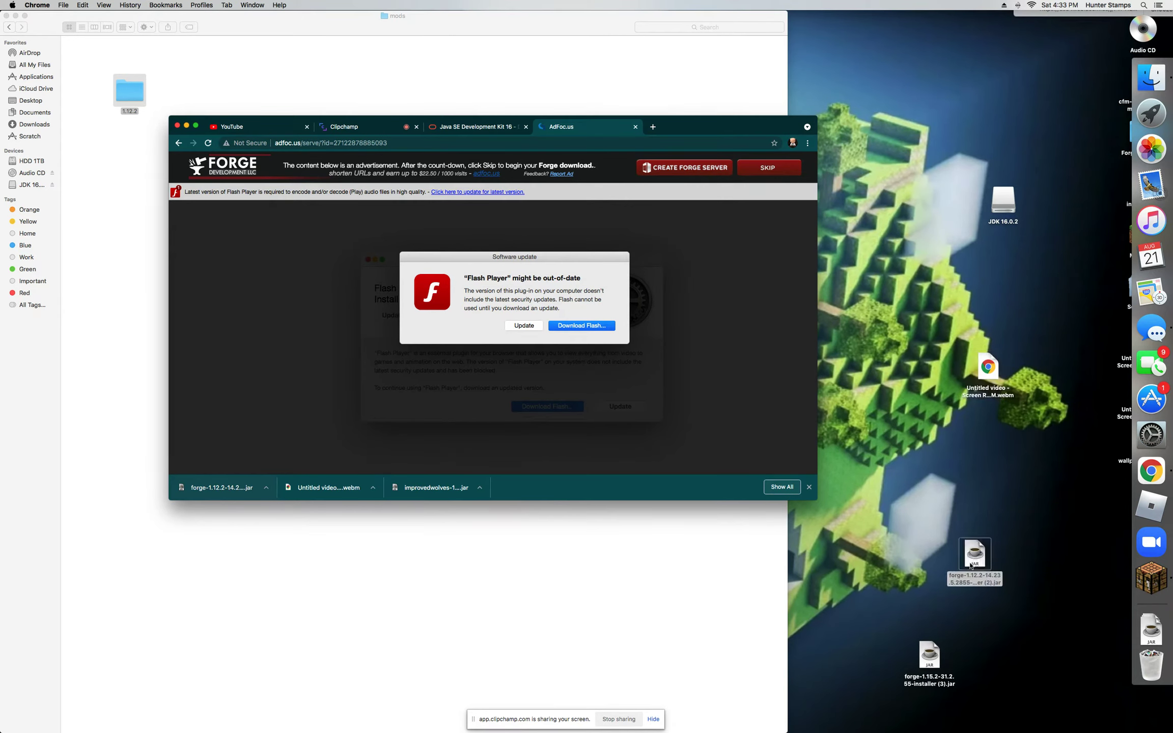
{"action": "left_click_drag", "start_coordinate": [929, 694], "coordinate": [1152, 664]}
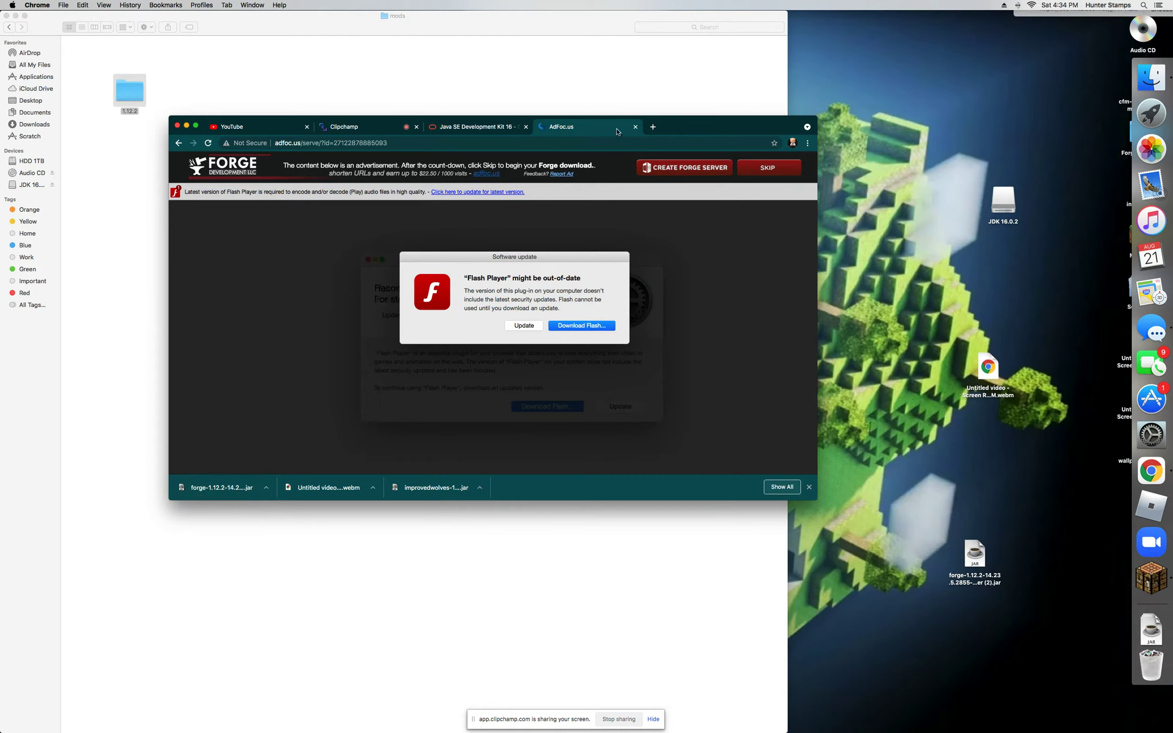
Close the advertisement page and download jdk-16.0.2_osx-x64_bin.dmg from the Java SE Development Kit 16 page, accepting the Oracle license agreement.
{"action": "left_click", "coordinate": [636, 126]}
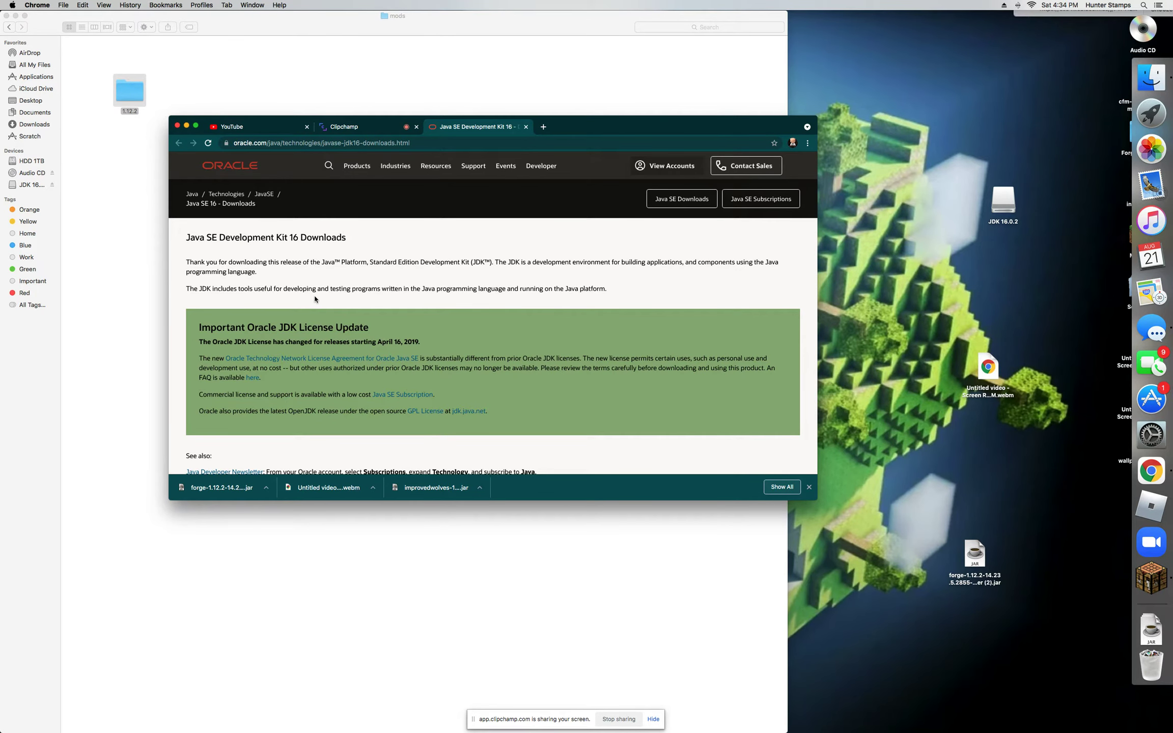
{"action": "scroll", "coordinate": [316, 357], "scroll_direction": "down", "scroll_amount": 2}
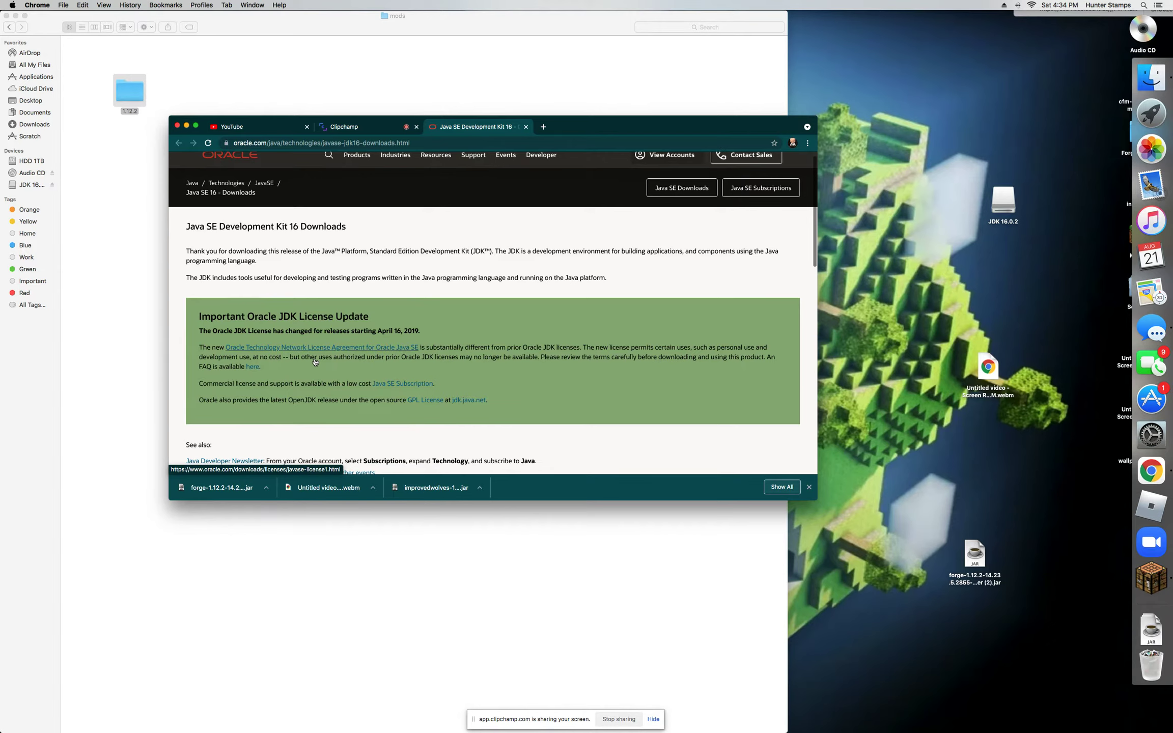
{"action": "scroll", "coordinate": [312, 364], "scroll_direction": "up", "scroll_amount": 2}
{"action": "scroll", "coordinate": [310, 367], "scroll_direction": "down", "scroll_amount": 1}
{"action": "scroll", "coordinate": [311, 367], "scroll_direction": "up", "scroll_amount": 1}
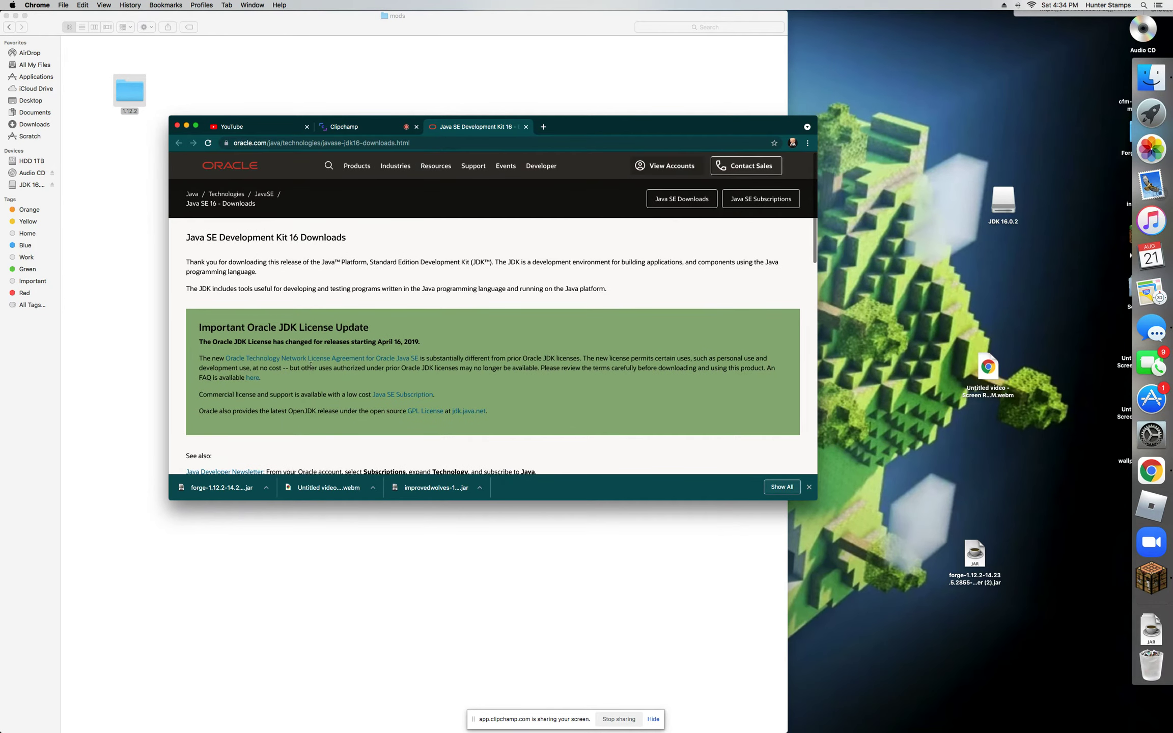
{"action": "scroll", "coordinate": [311, 365], "scroll_direction": "down", "scroll_amount": 5}
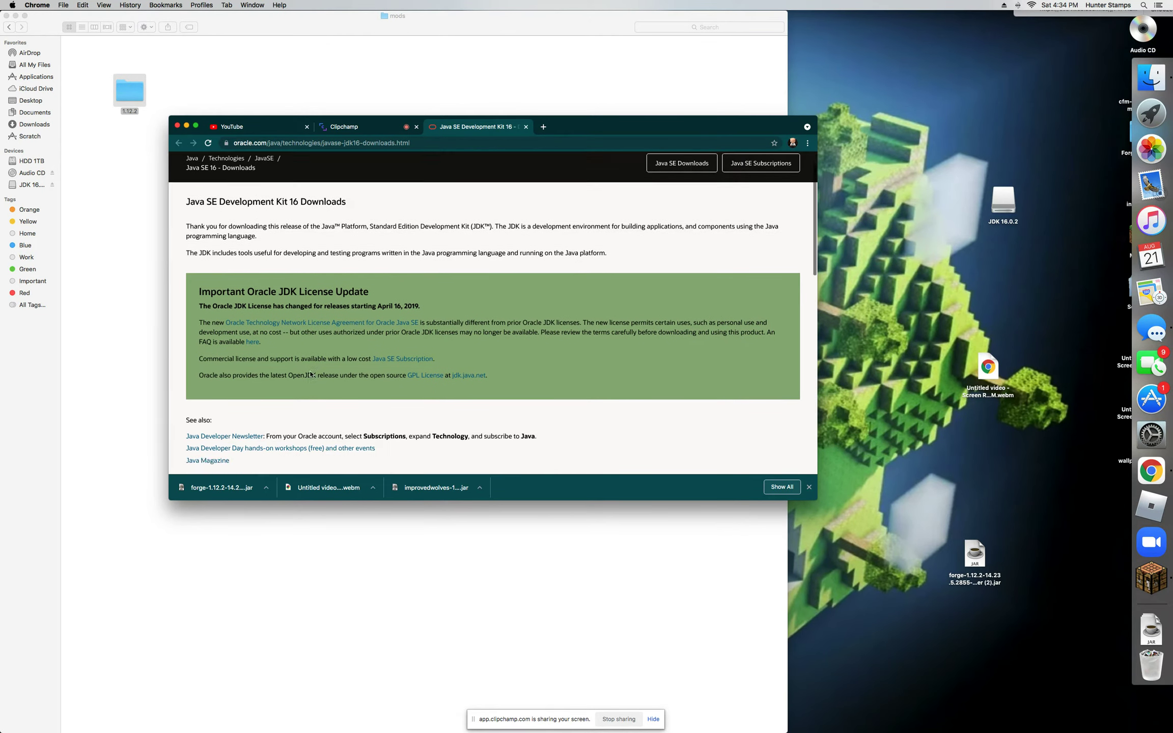
{"action": "scroll", "coordinate": [309, 382], "scroll_direction": "down", "scroll_amount": 3}
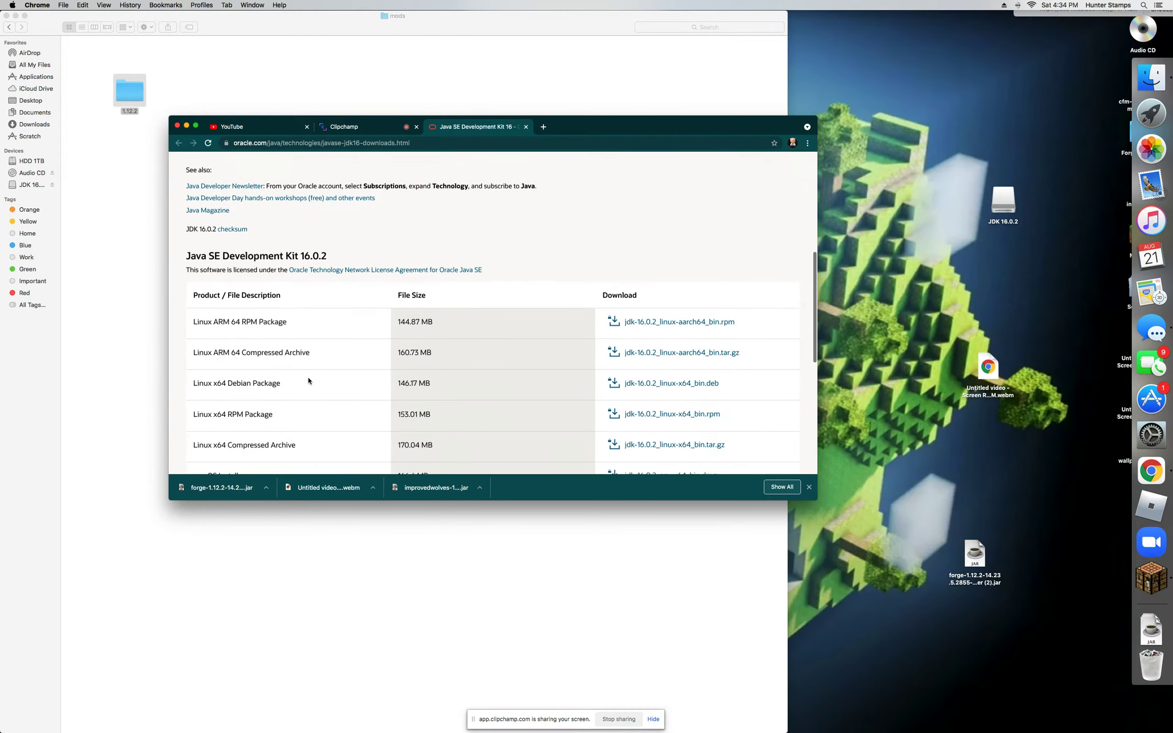
{"action": "scroll", "coordinate": [312, 385], "scroll_direction": "down", "scroll_amount": 3}
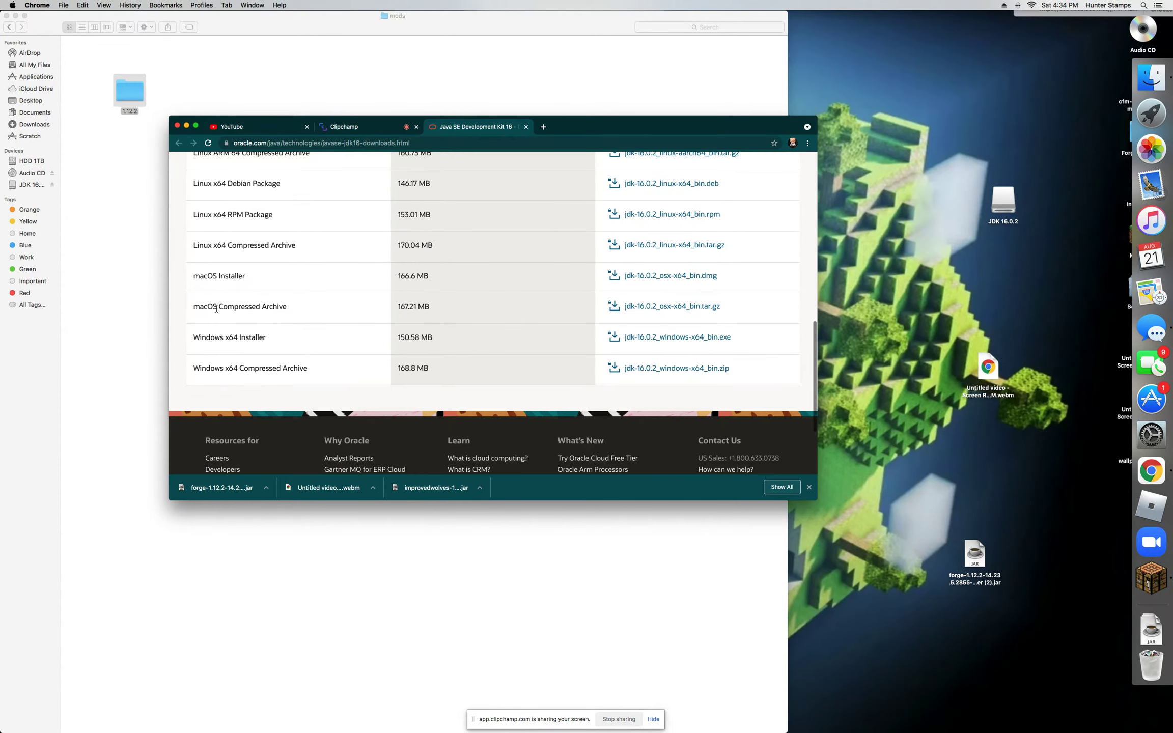
{"action": "scroll", "coordinate": [224, 325], "scroll_direction": "up", "scroll_amount": 1}
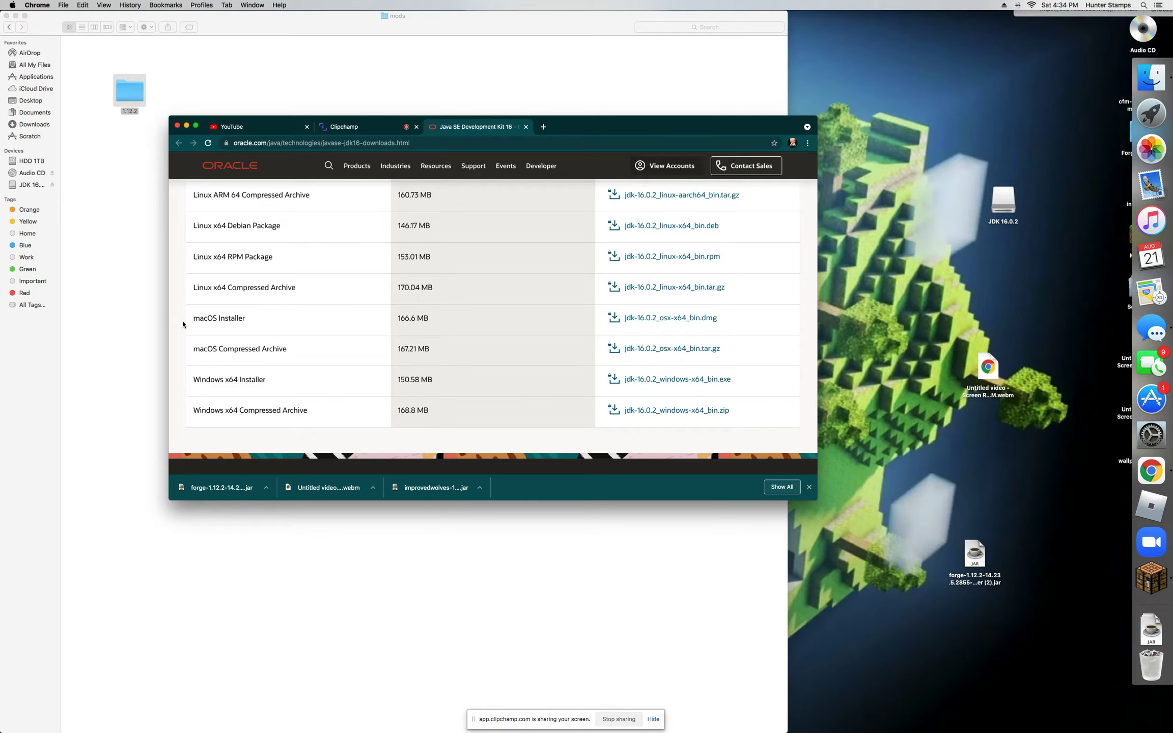
{"action": "left_click", "coordinate": [643, 318]}
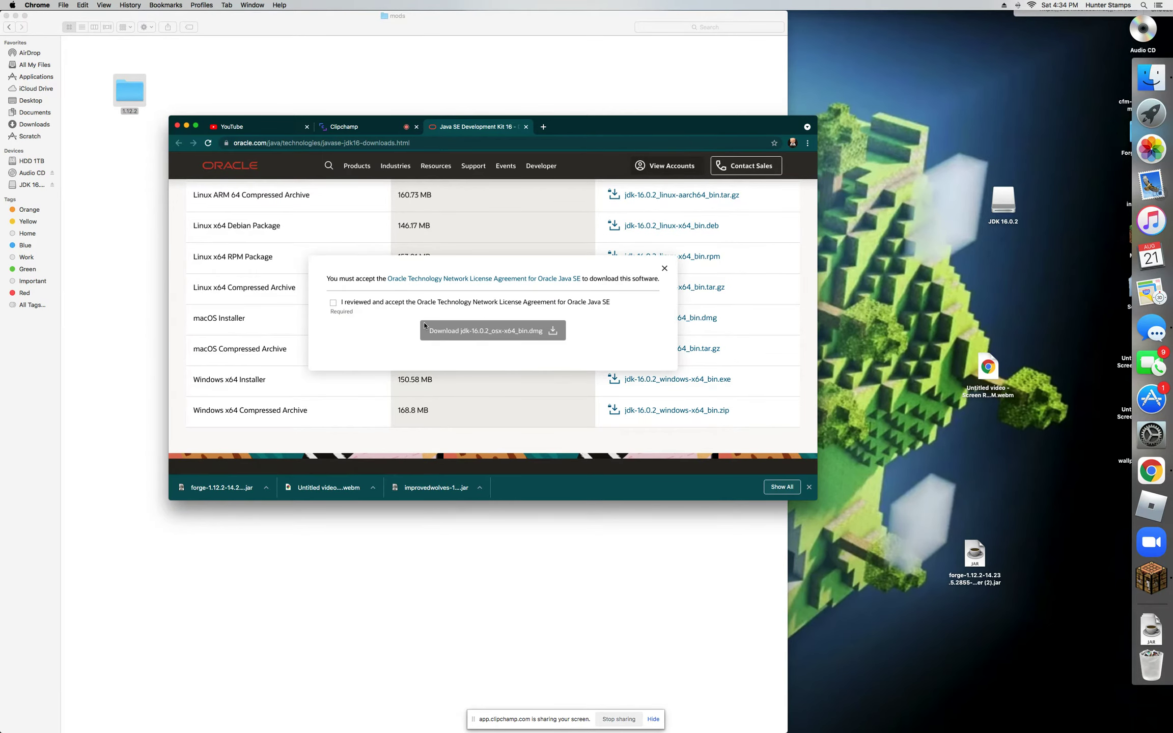
{"action": "left_click", "coordinate": [333, 304]}
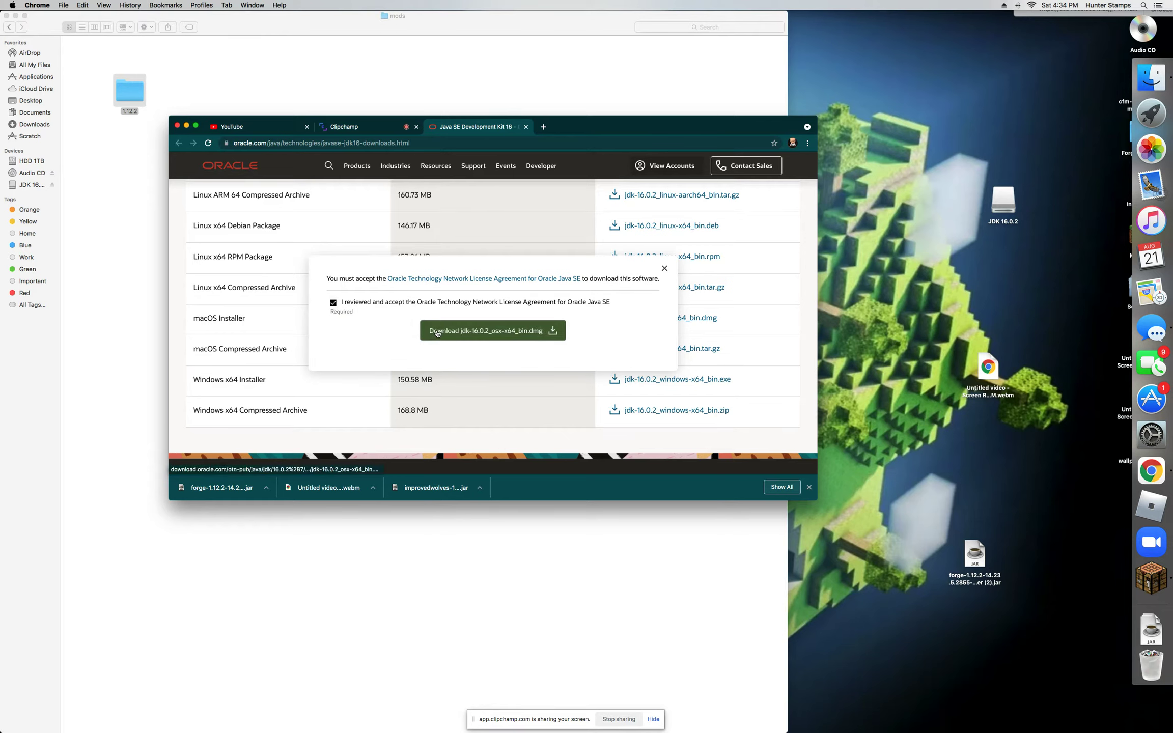
{"action": "left_click", "coordinate": [434, 332]}
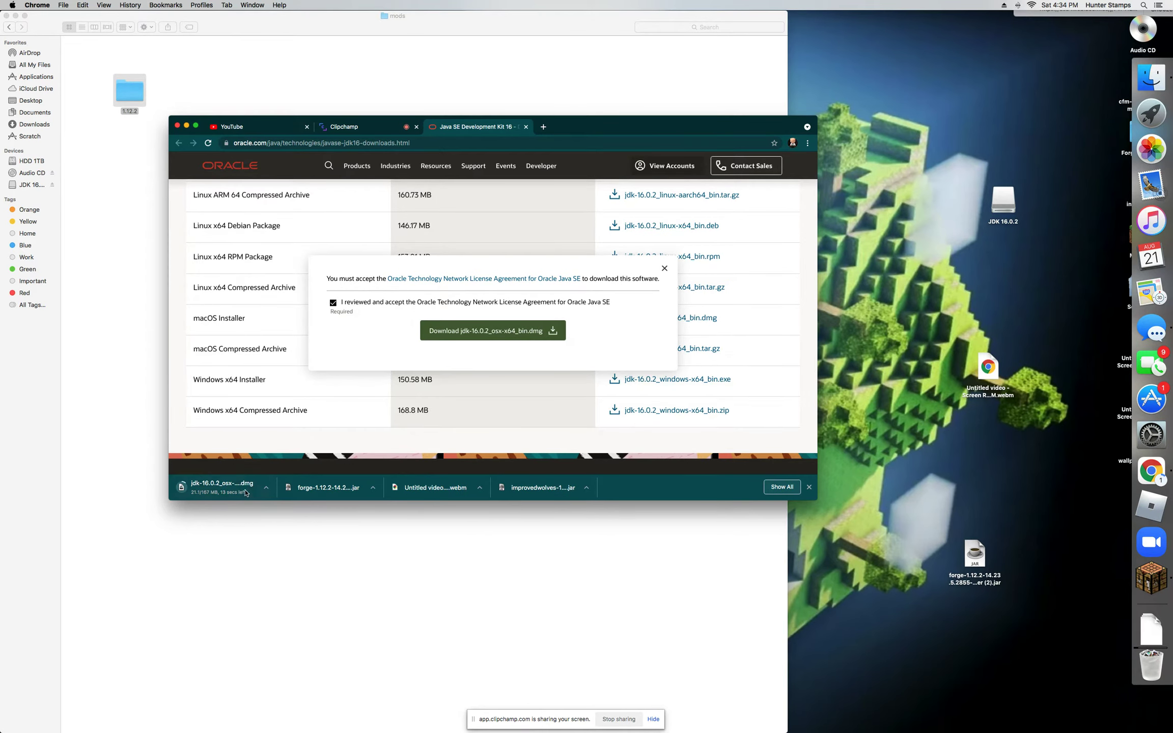
Open the downloaded JDK 16.0.2 disk image and bring its window to the middle of the screen.
{"action": "left_click", "coordinate": [216, 492]}
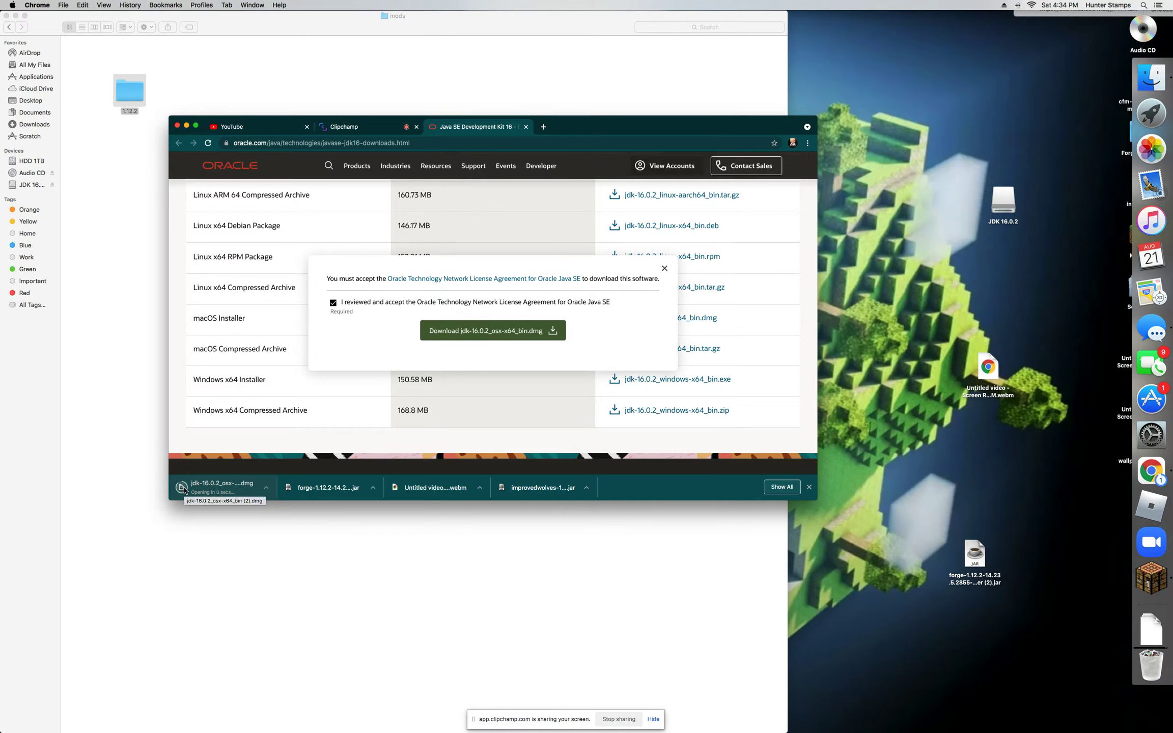
{"action": "left_click_drag", "start_coordinate": [219, 490], "coordinate": [351, 552]}
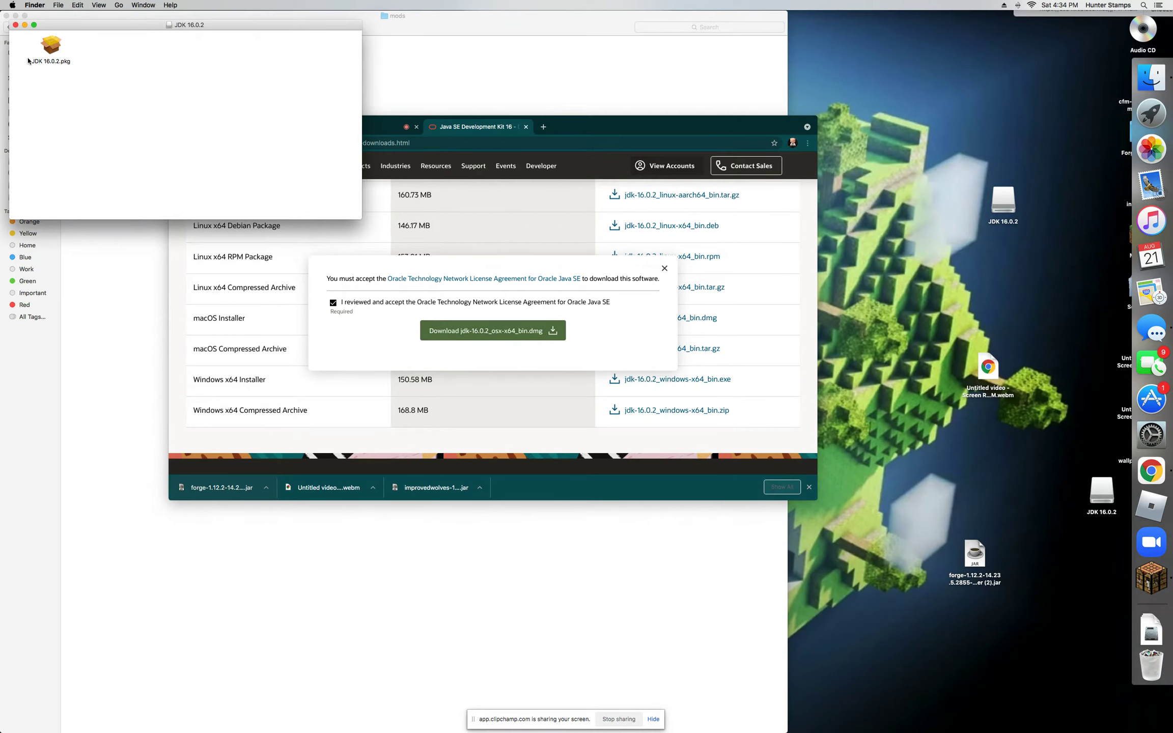
{"action": "left_click_drag", "start_coordinate": [79, 25], "coordinate": [435, 252]}
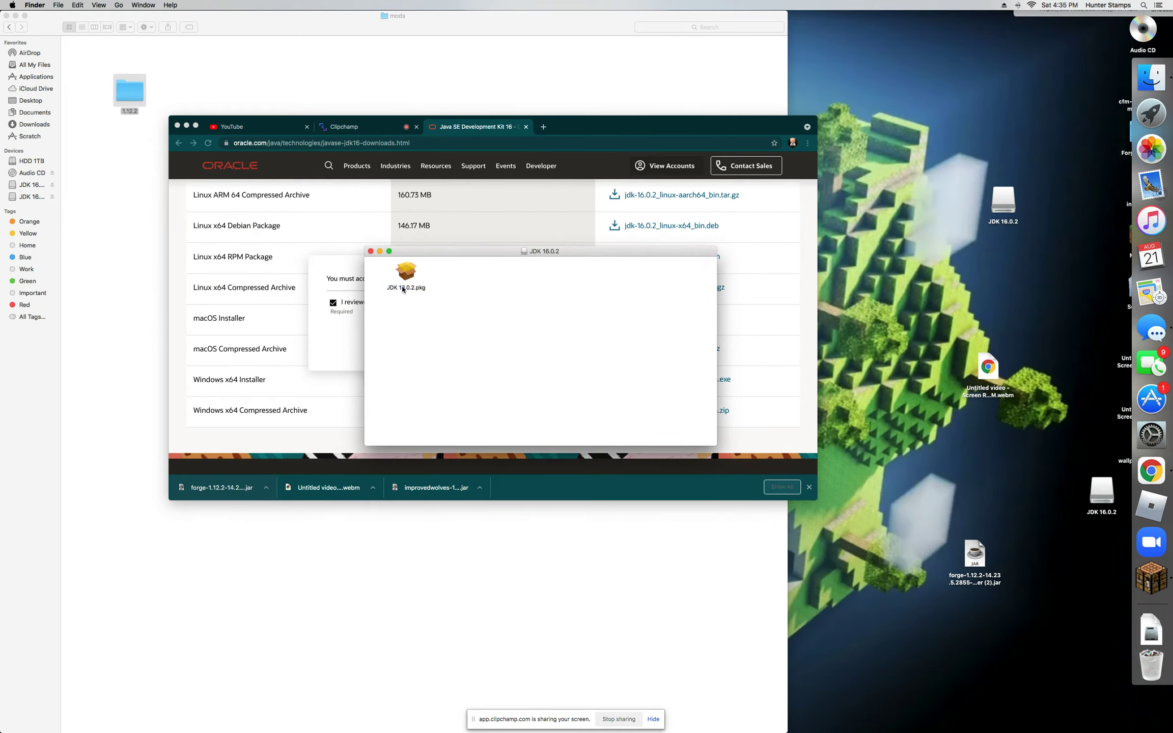
Launch JDK 16.0.2.pkg, advance to the Installation Type stage, and close the installer and disk image window without installing.
{"action": "double_click", "coordinate": [402, 280]}
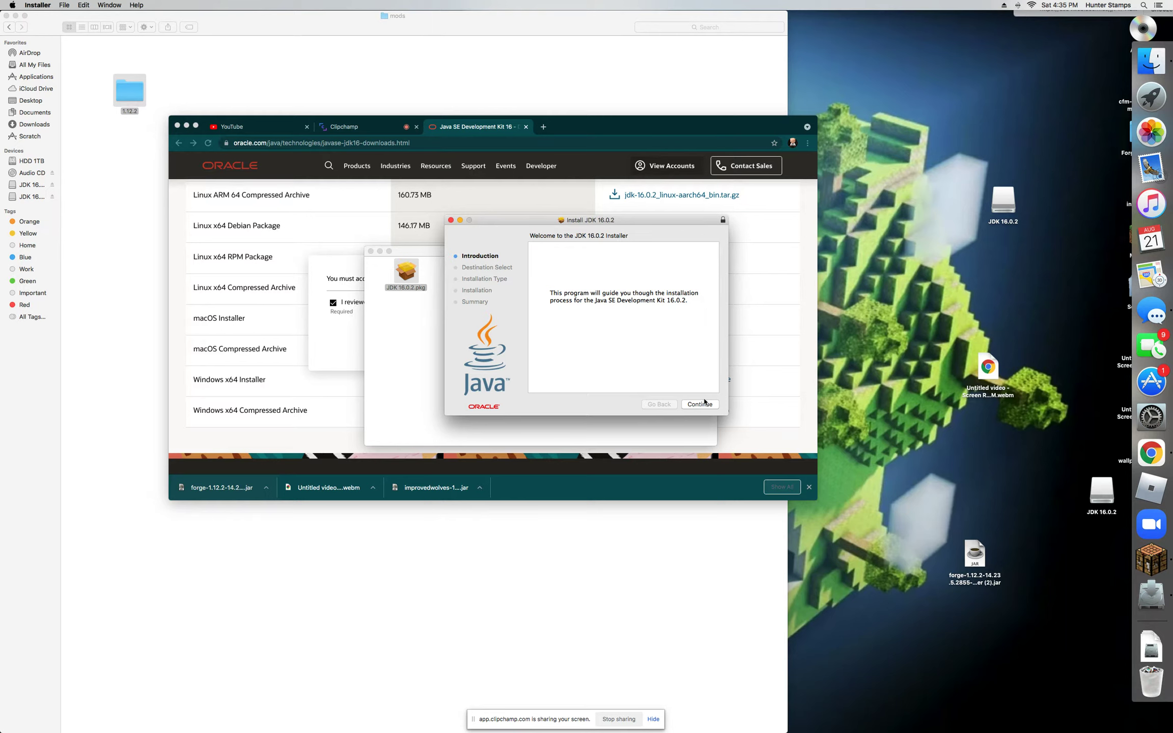
{"action": "left_click", "coordinate": [695, 406]}
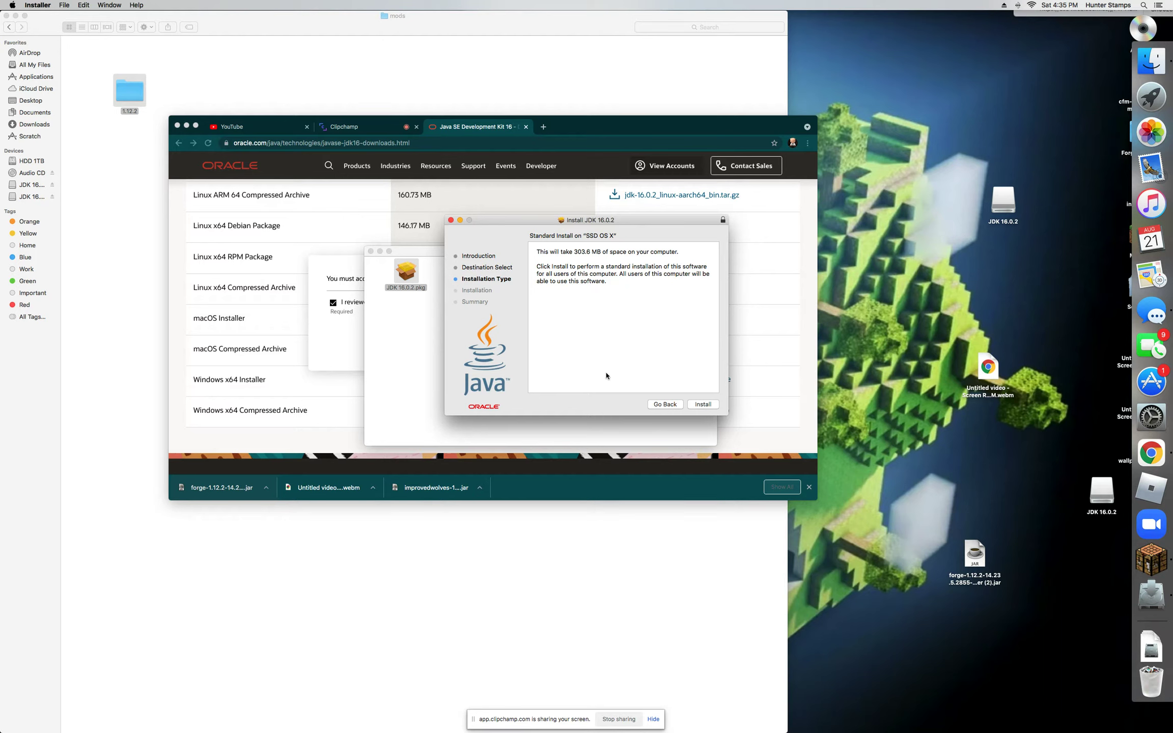
{"action": "left_click", "coordinate": [451, 220]}
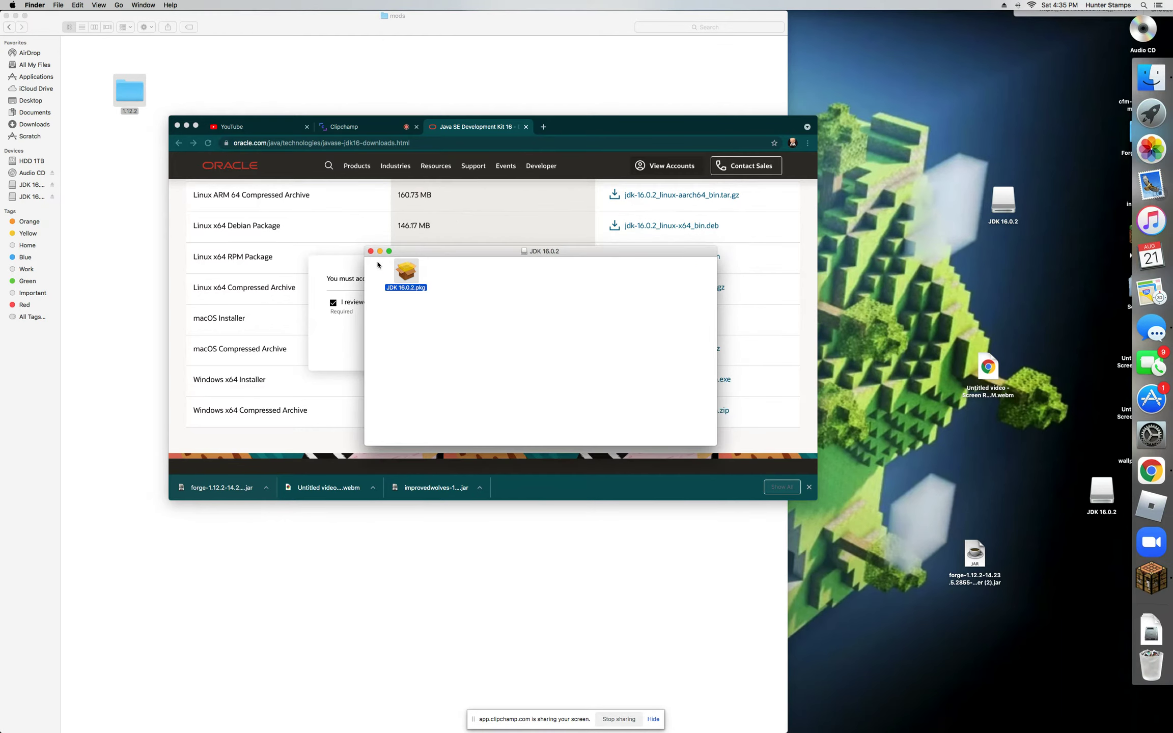
{"action": "left_click", "coordinate": [371, 251]}
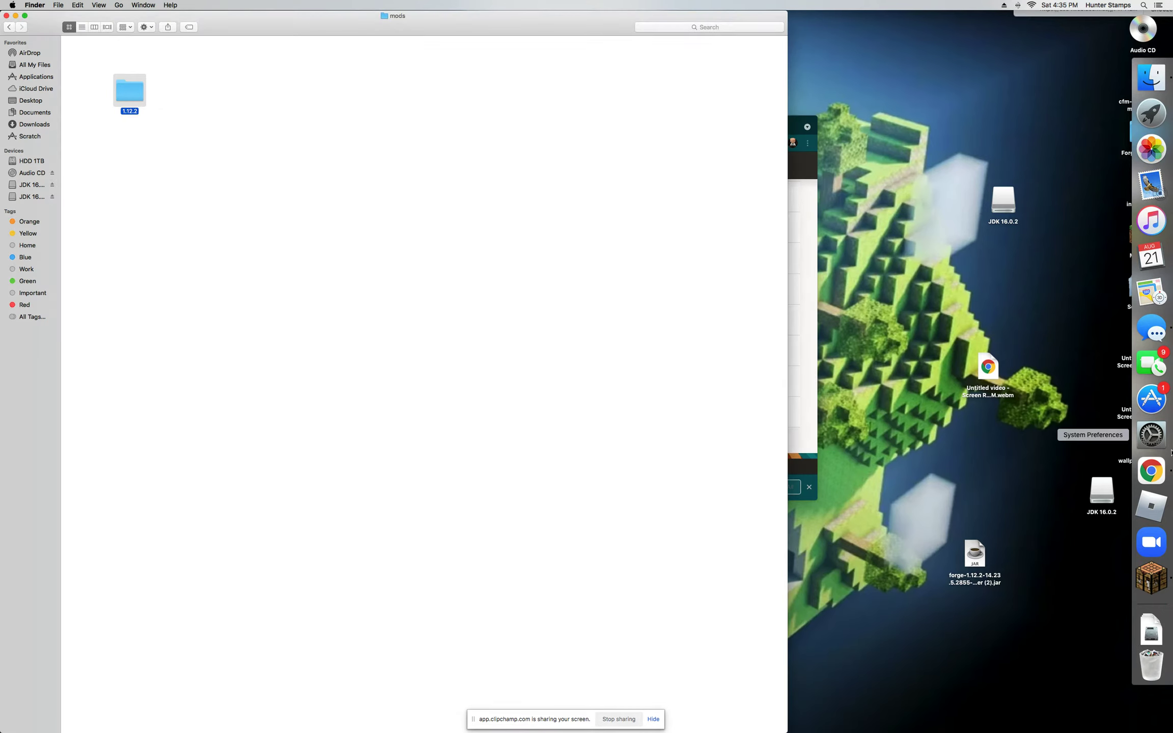
Try to open the Forge 1.12.2 installer from the desktop and dismiss the unidentified developer alert.
{"action": "double_click", "coordinate": [980, 579]}
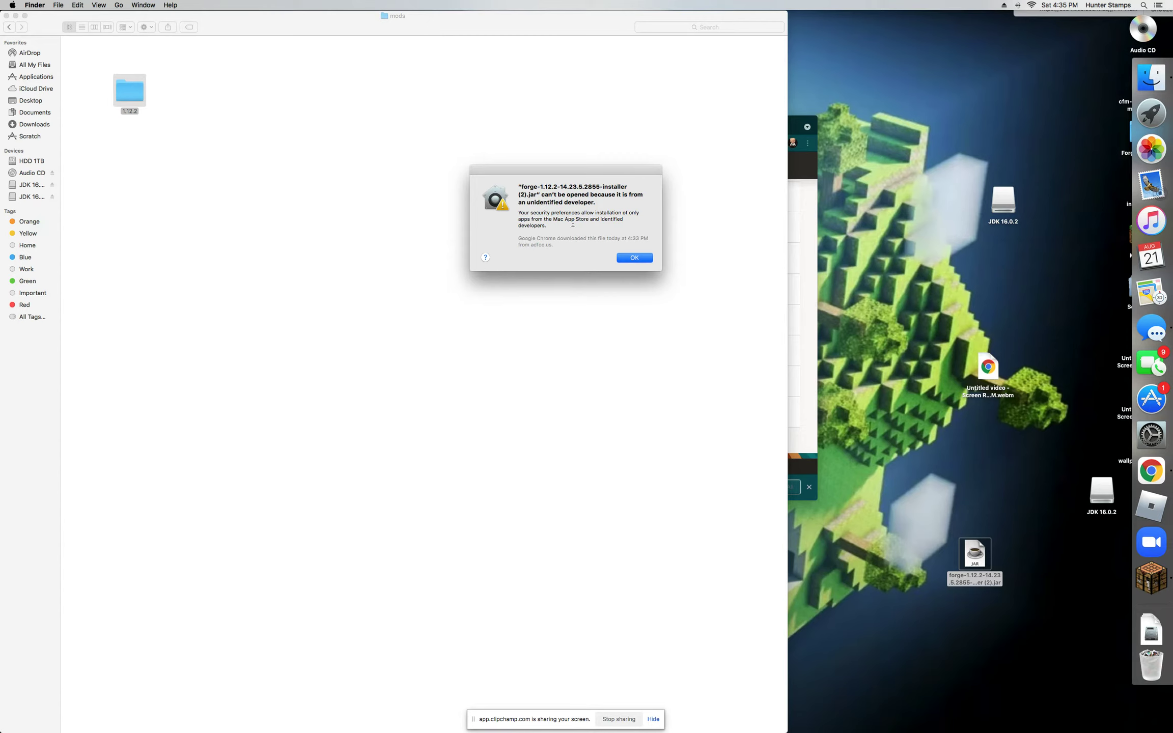
{"action": "left_click", "coordinate": [634, 258]}
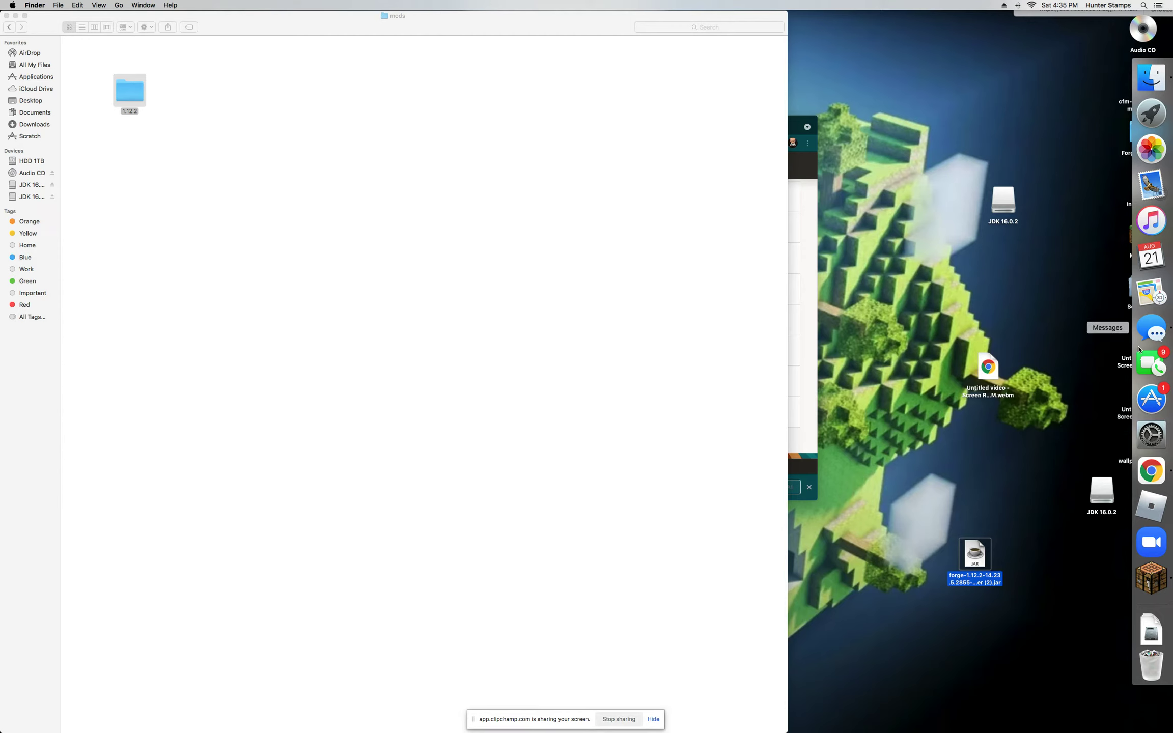
In System Preferences' Security & Privacy settings, allow the blocked Forge 1.12.2 installer to open anyway and confirm opening it.
{"action": "left_click", "coordinate": [13, 5]}
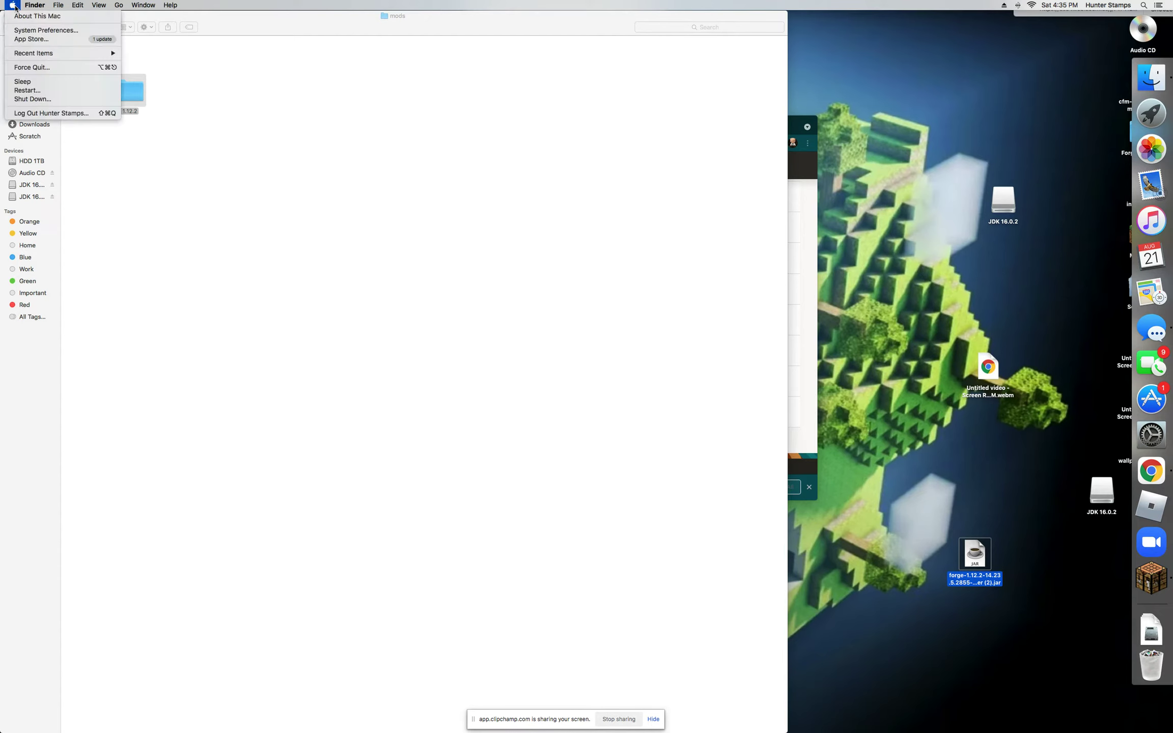
{"action": "left_click", "coordinate": [31, 34]}
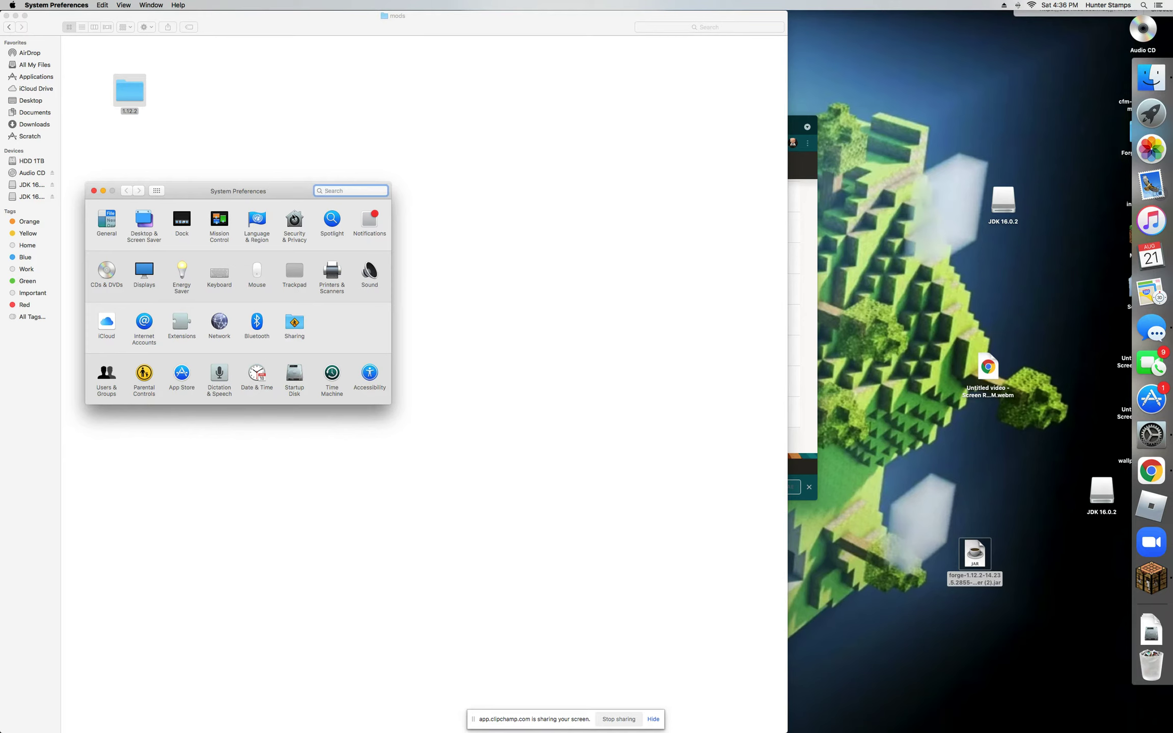
{"action": "left_click", "coordinate": [296, 220]}
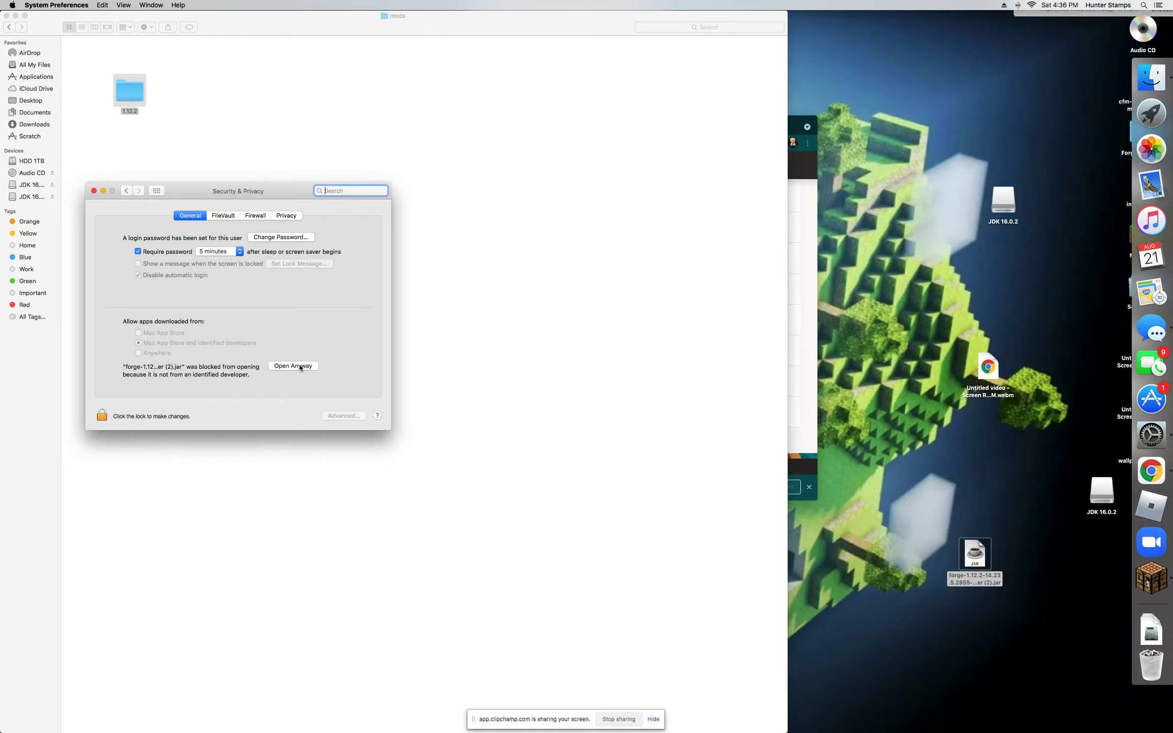
{"action": "left_click", "coordinate": [128, 368]}
{"action": "left_click", "coordinate": [280, 367]}
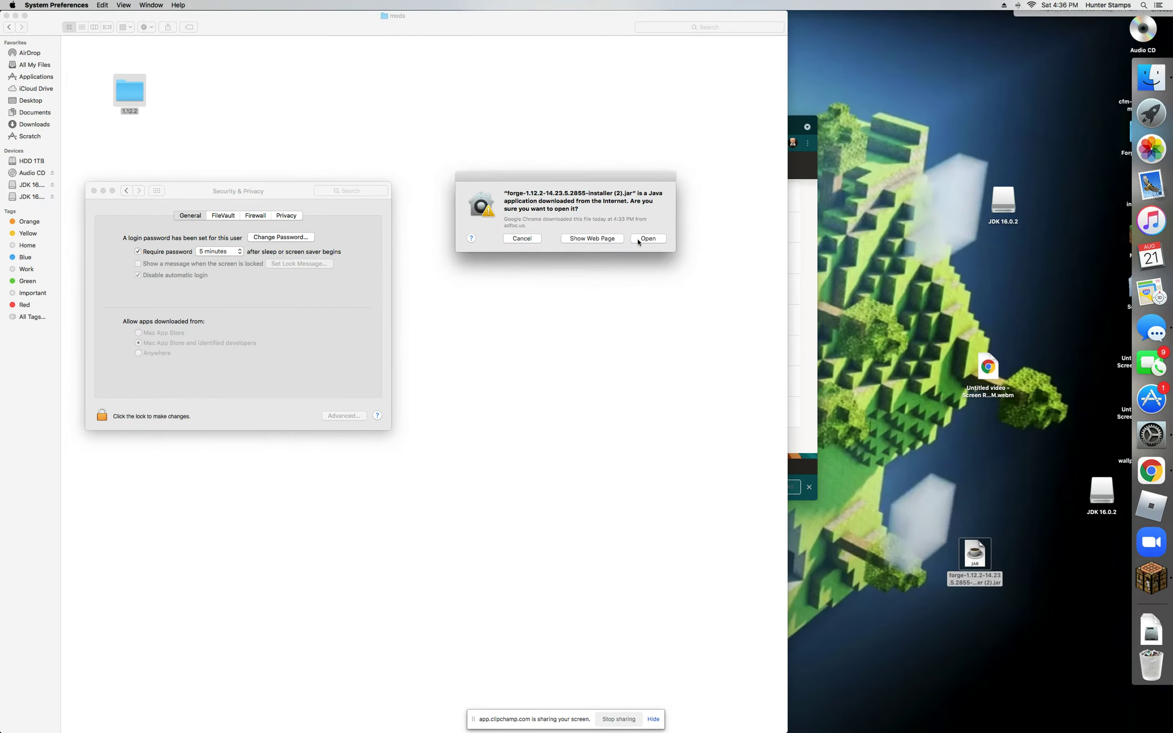
{"action": "left_click", "coordinate": [643, 237]}
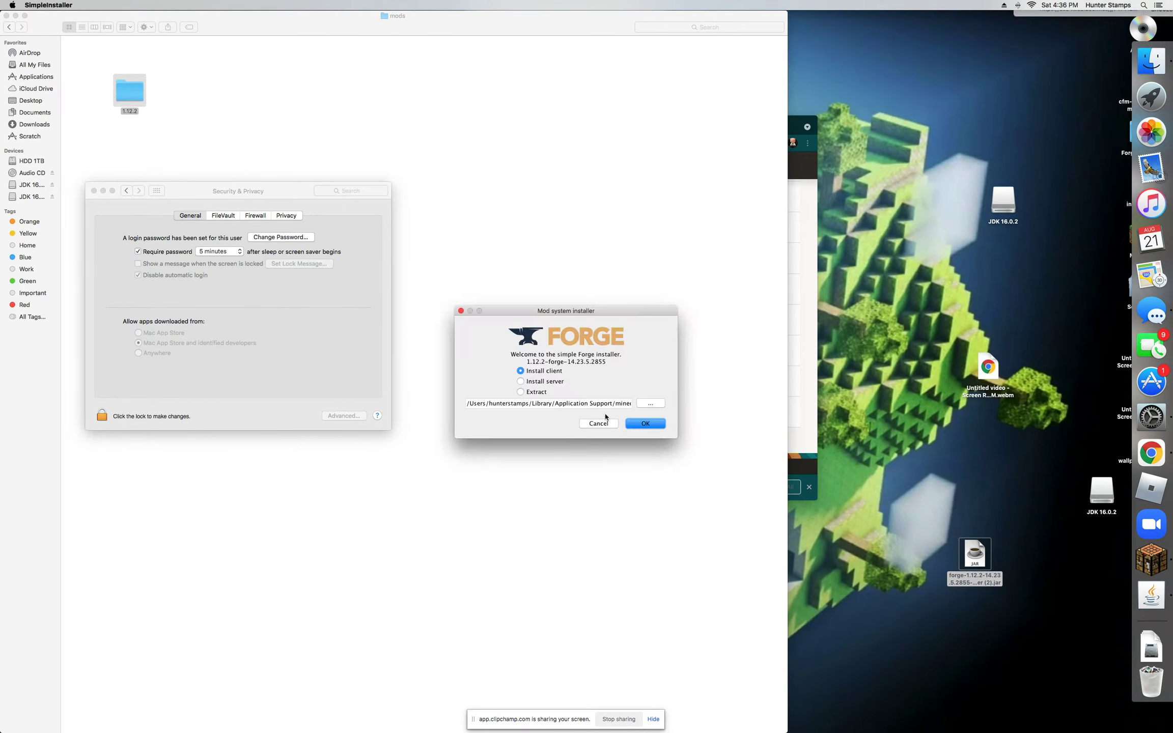
Install the Forge 1.12.2-14.23.5.2855 client into the default minecraft folder and dismiss the completion dialog.
{"action": "left_click", "coordinate": [521, 372]}
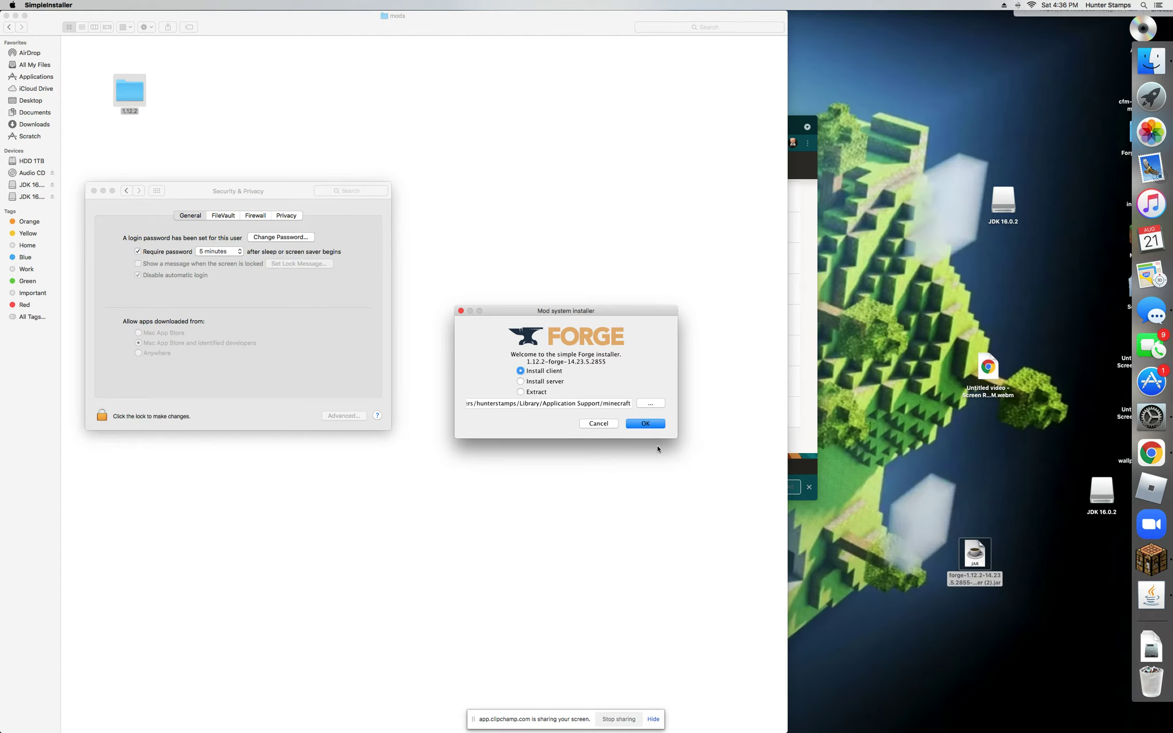
{"action": "left_click", "coordinate": [646, 424]}
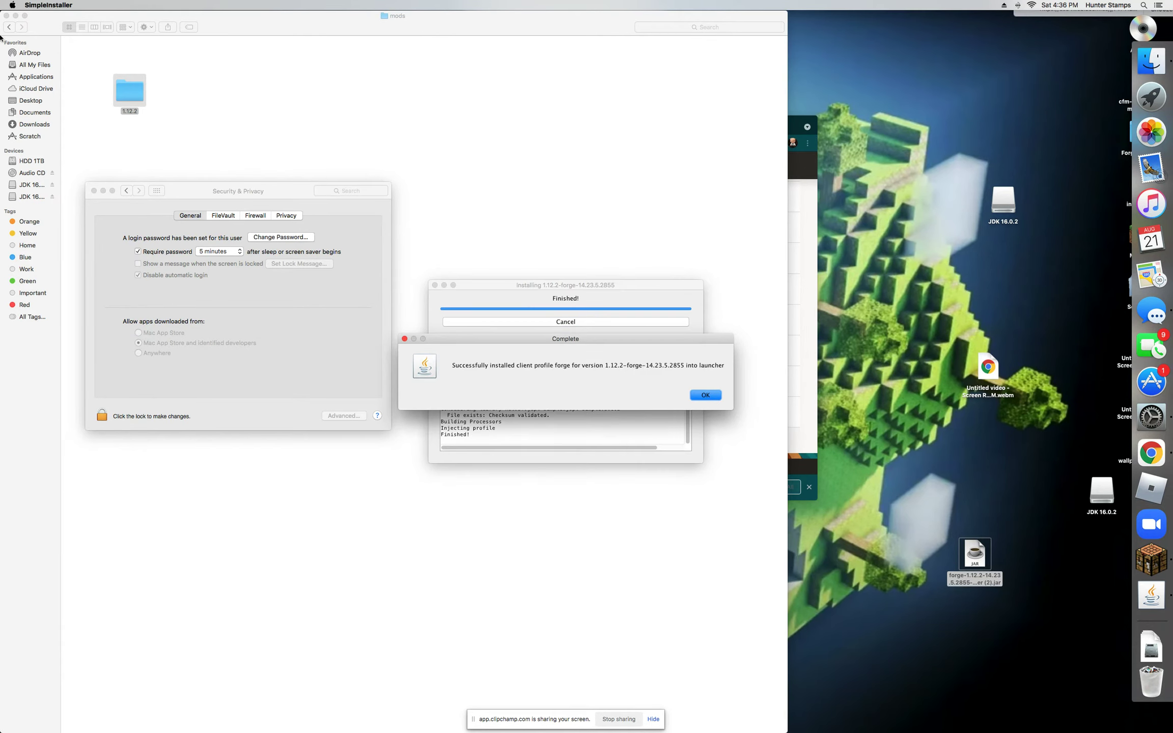
{"action": "left_click", "coordinate": [711, 396]}
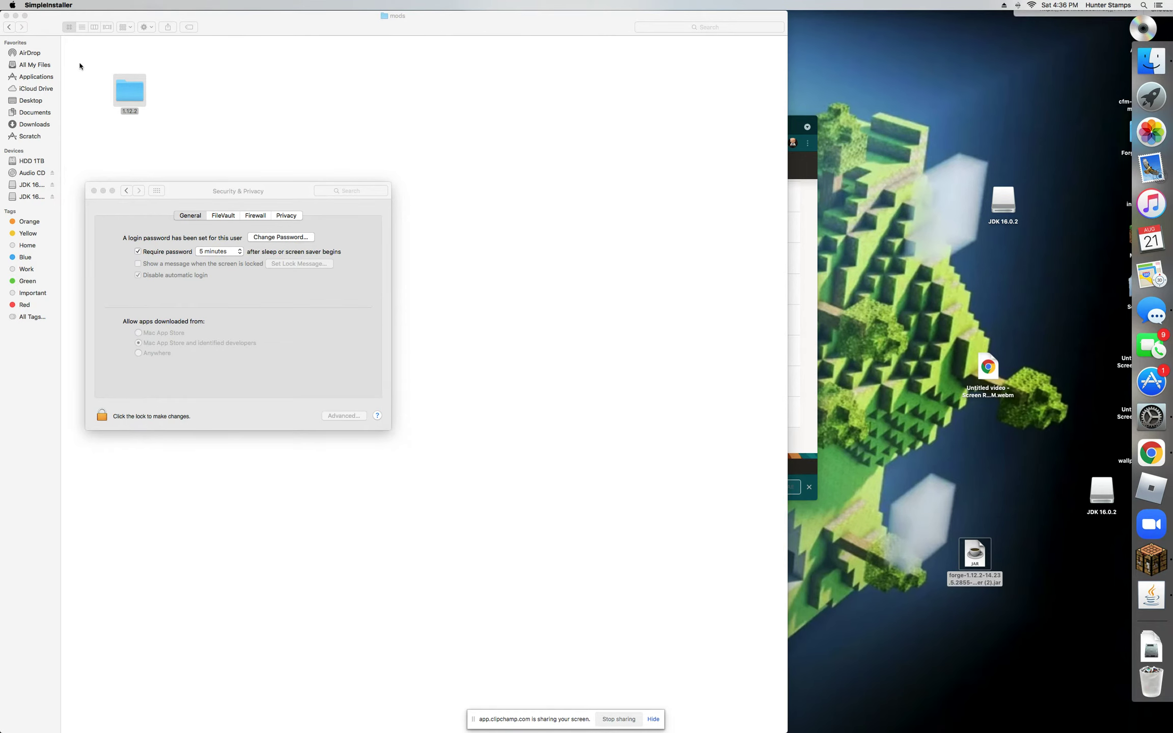
Close the Finder window showing the mods folder and the Security & Privacy window.
{"action": "left_click", "coordinate": [6, 16]}
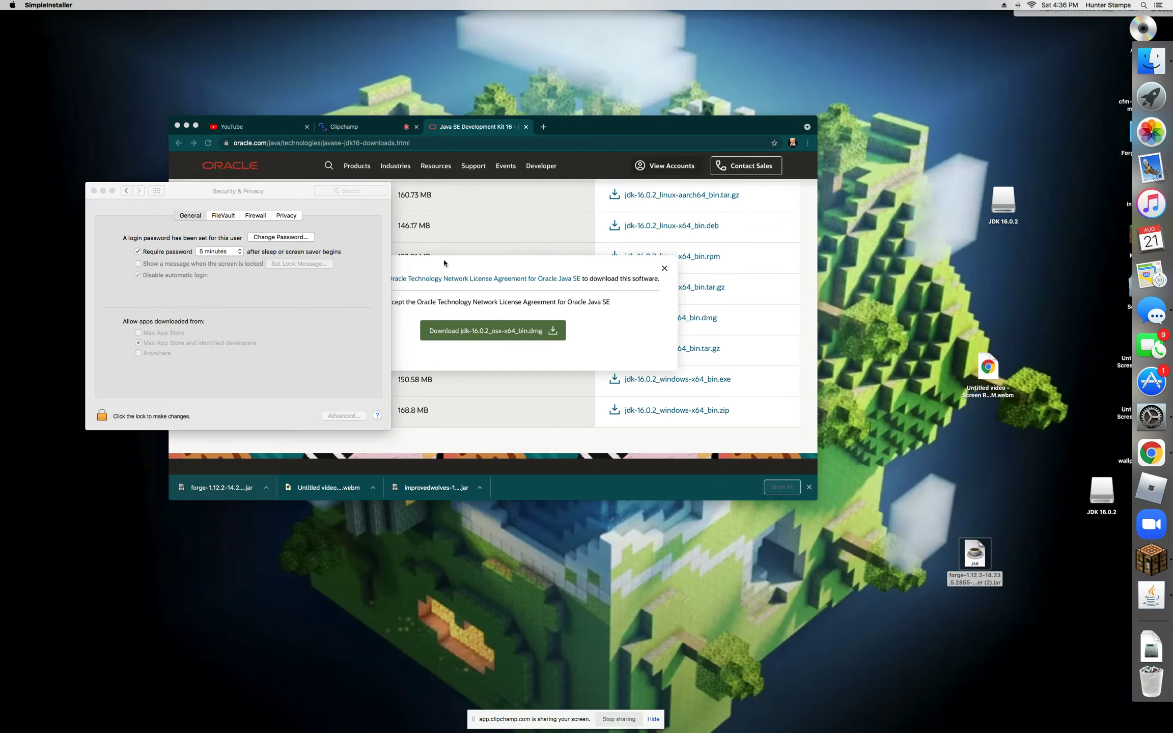
{"action": "left_click", "coordinate": [548, 242]}
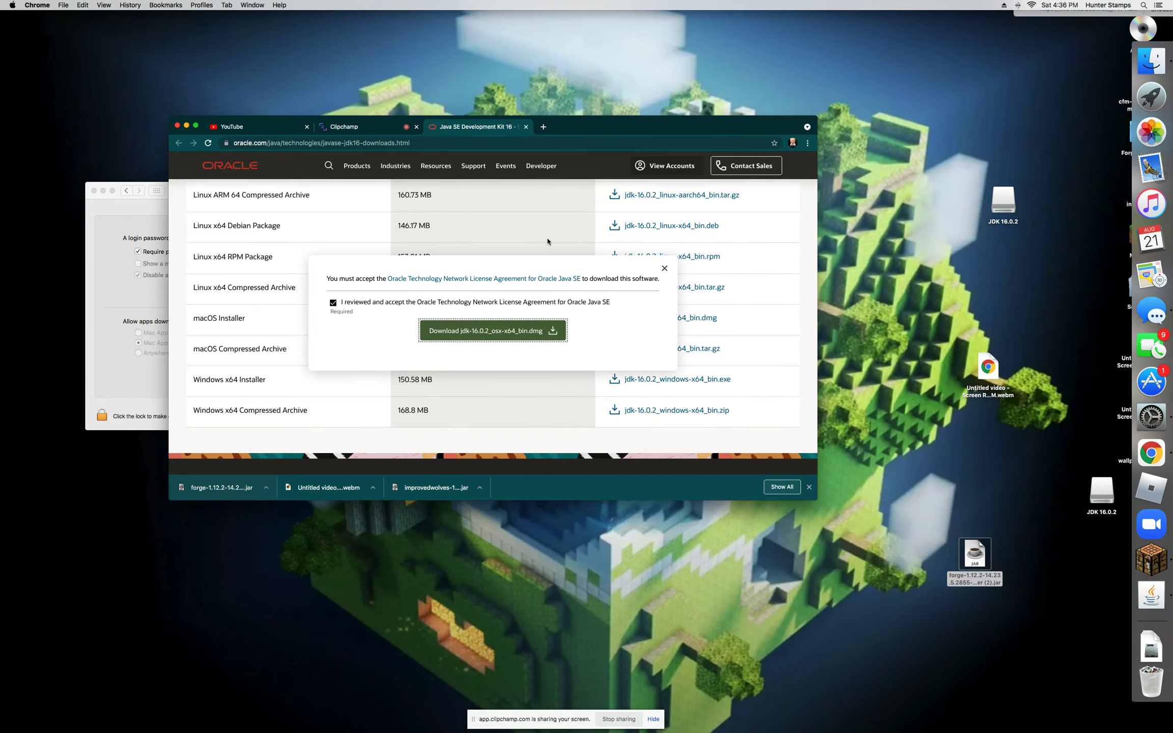
{"action": "left_click", "coordinate": [157, 205]}
{"action": "left_click", "coordinate": [94, 191]}
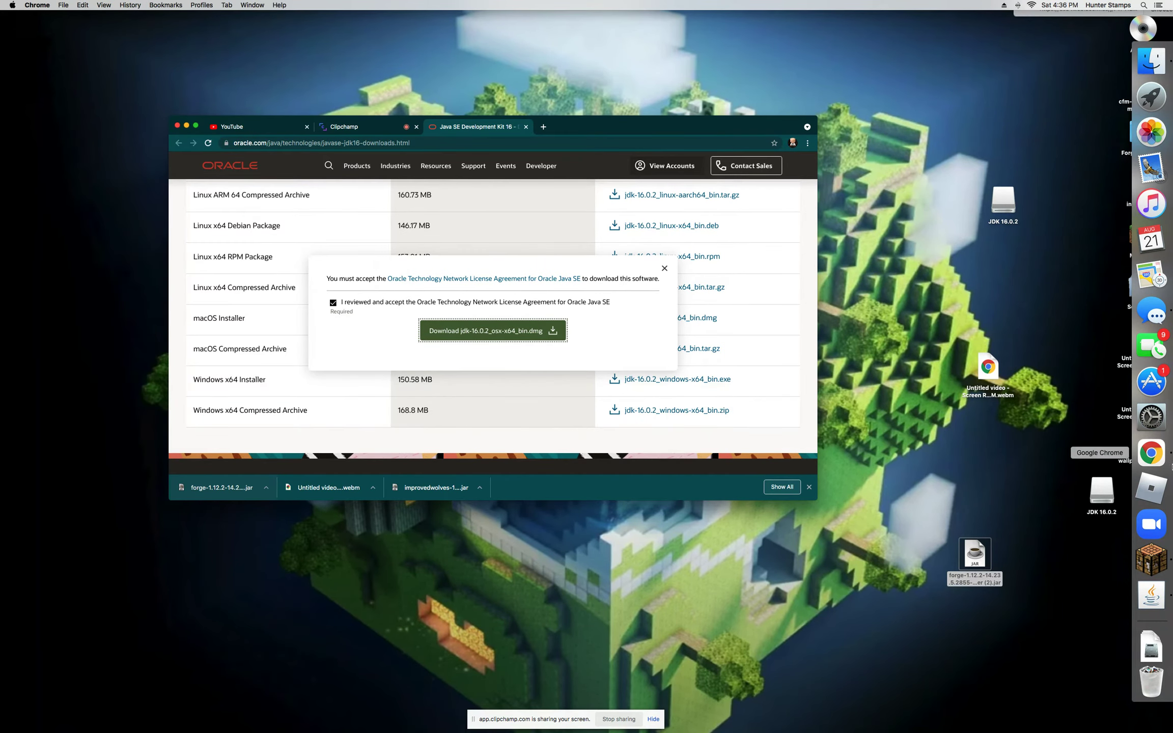
Open the Minecraft Launcher from Launchpad and check the installation list, keeping the forge 1.12.2 profile selected.
{"action": "left_click", "coordinate": [1151, 97]}
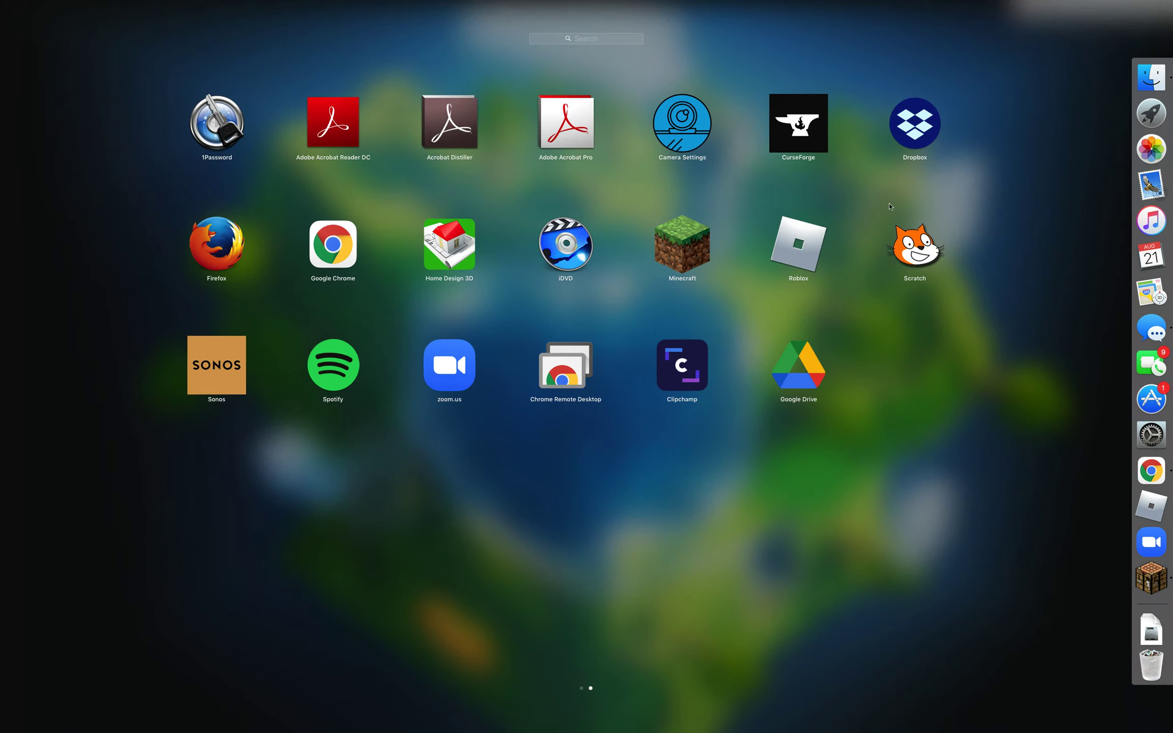
{"action": "left_click", "coordinate": [682, 245]}
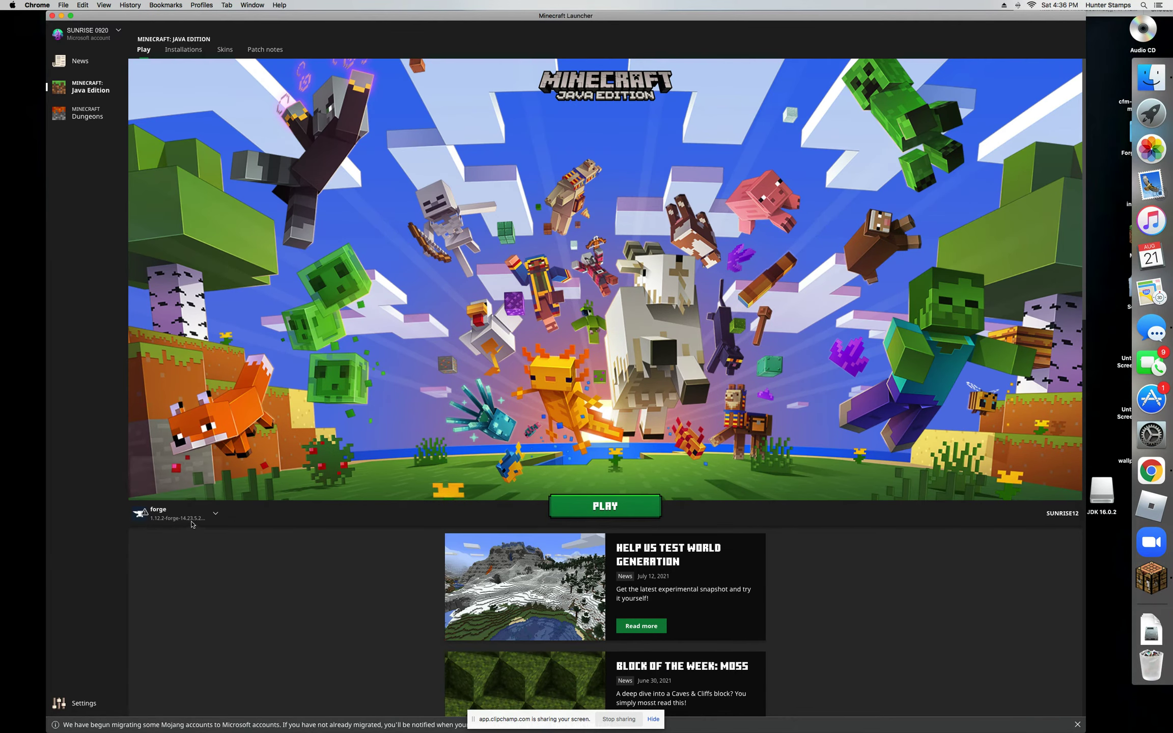
{"action": "left_click", "coordinate": [194, 515]}
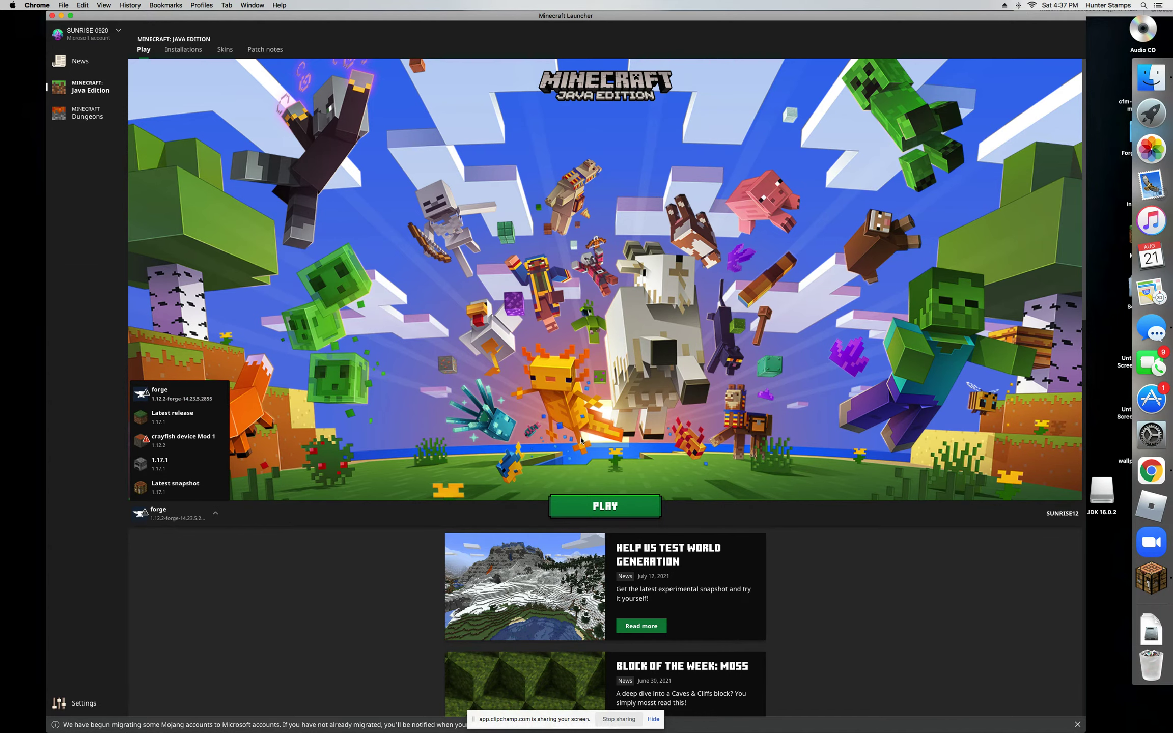
{"action": "key", "text": "Escape"}
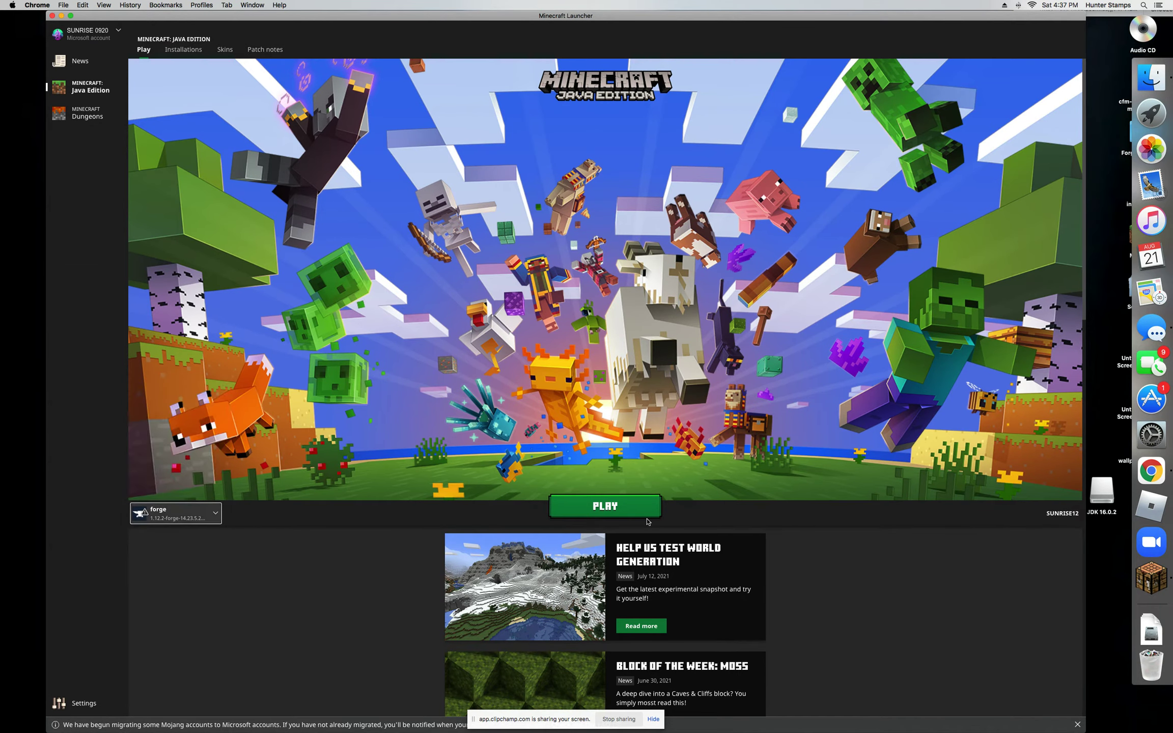
Play the forge installation, proceeding past the modified-installation warning, and quit the game from its title screen.
{"action": "left_click", "coordinate": [644, 512]}
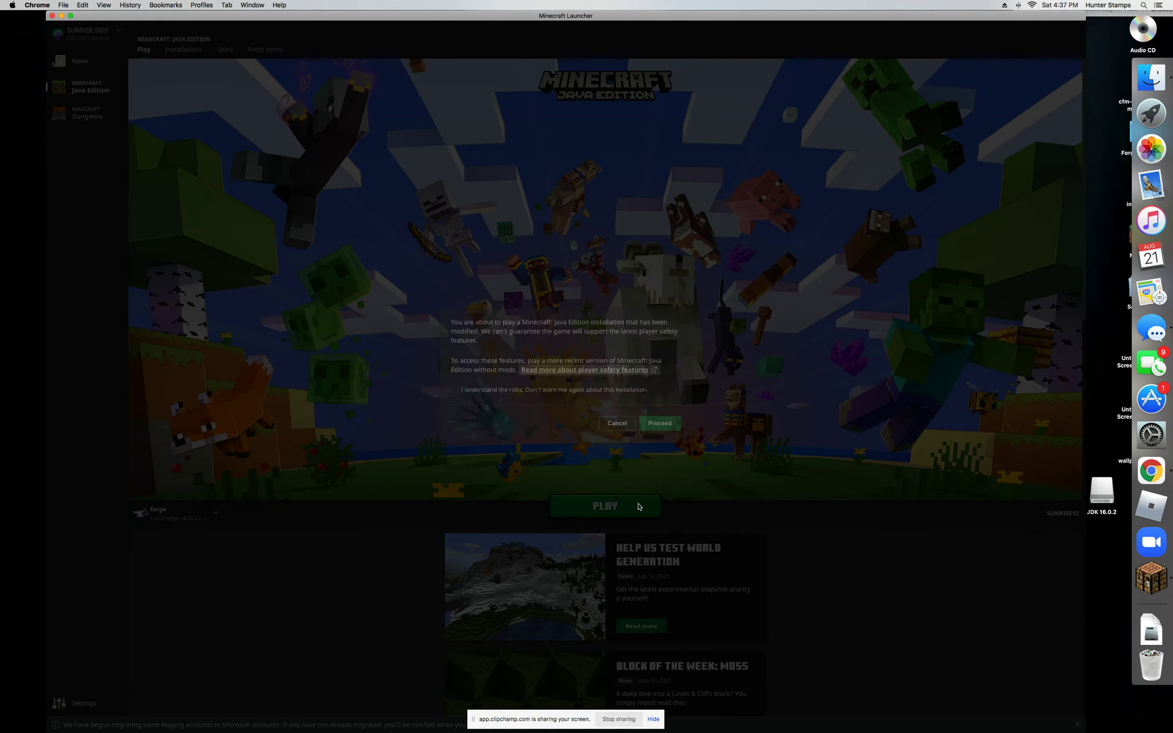
{"action": "left_click", "coordinate": [660, 424]}
{"action": "left_click", "coordinate": [660, 444]}
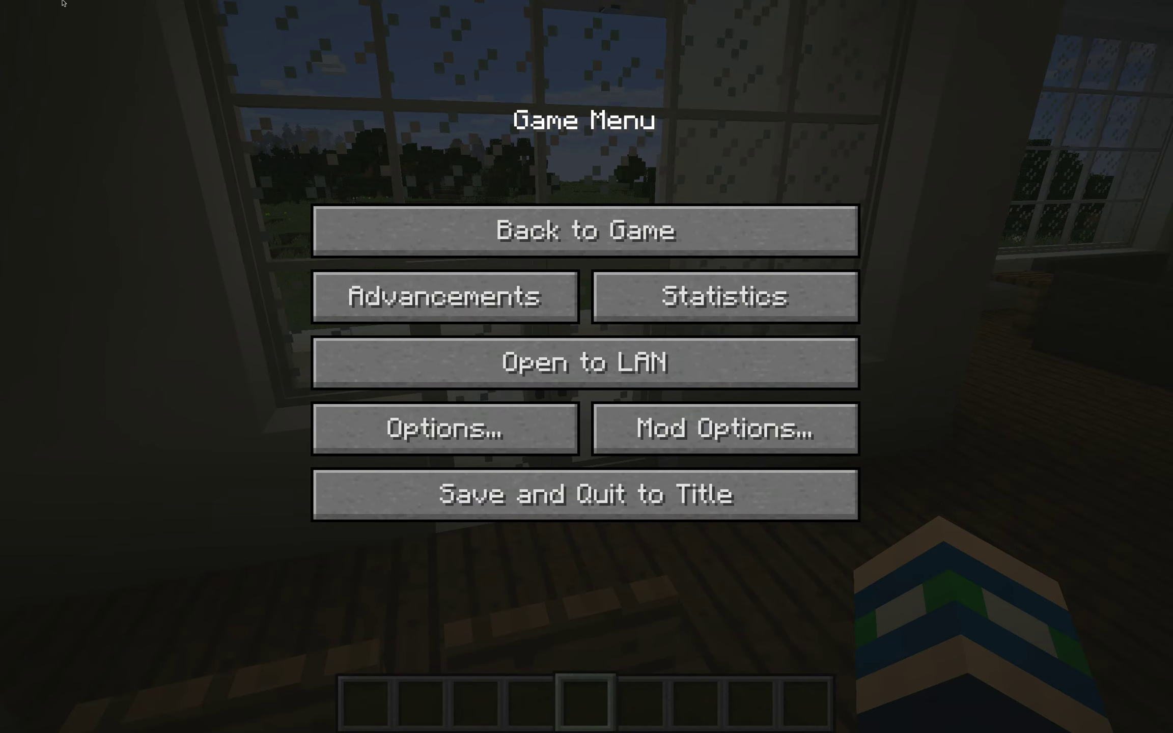
{"action": "mouse_move", "coordinate": [22, 19]}
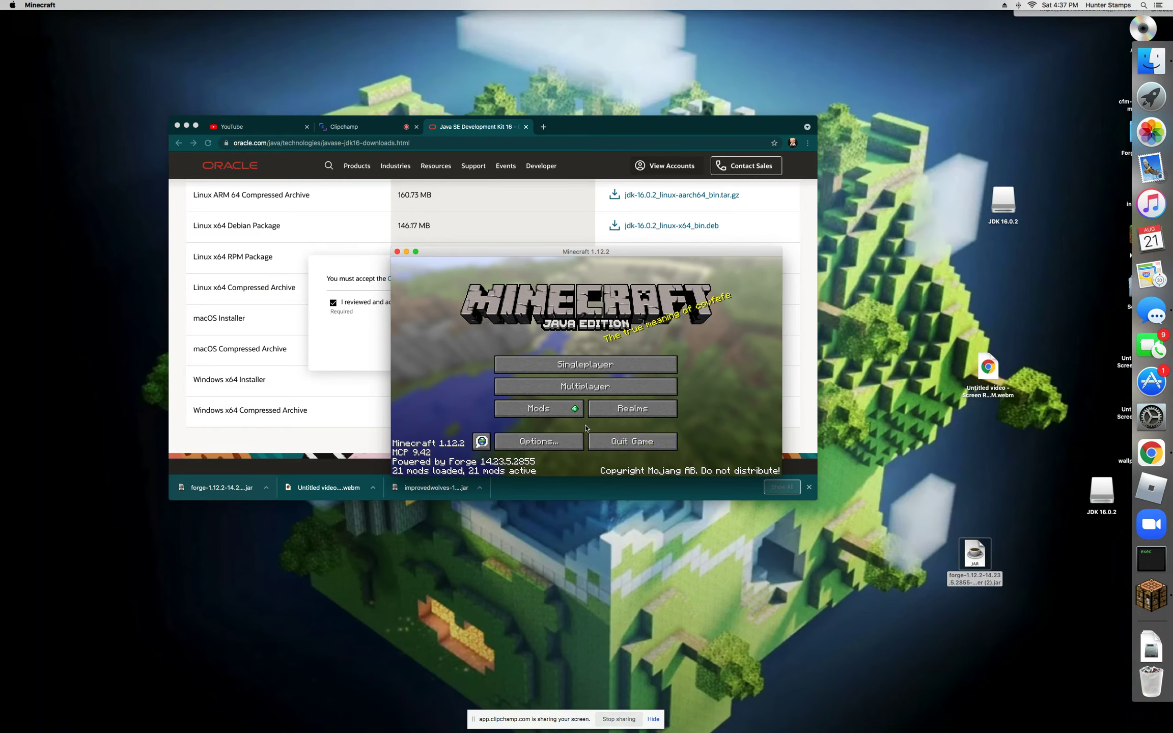
{"action": "left_click", "coordinate": [632, 441]}
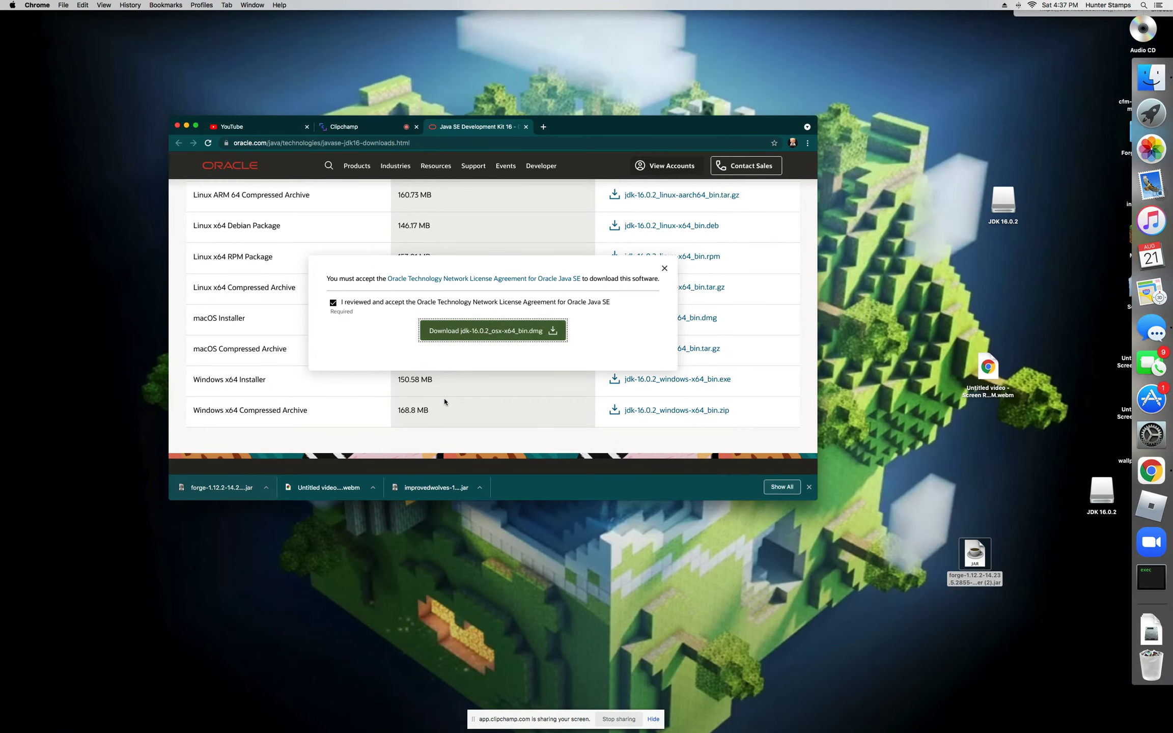
Switch to Finder and open the hidden user Library folder.
{"action": "left_click", "coordinate": [51, 93]}
{"action": "left_click", "coordinate": [34, 5]}
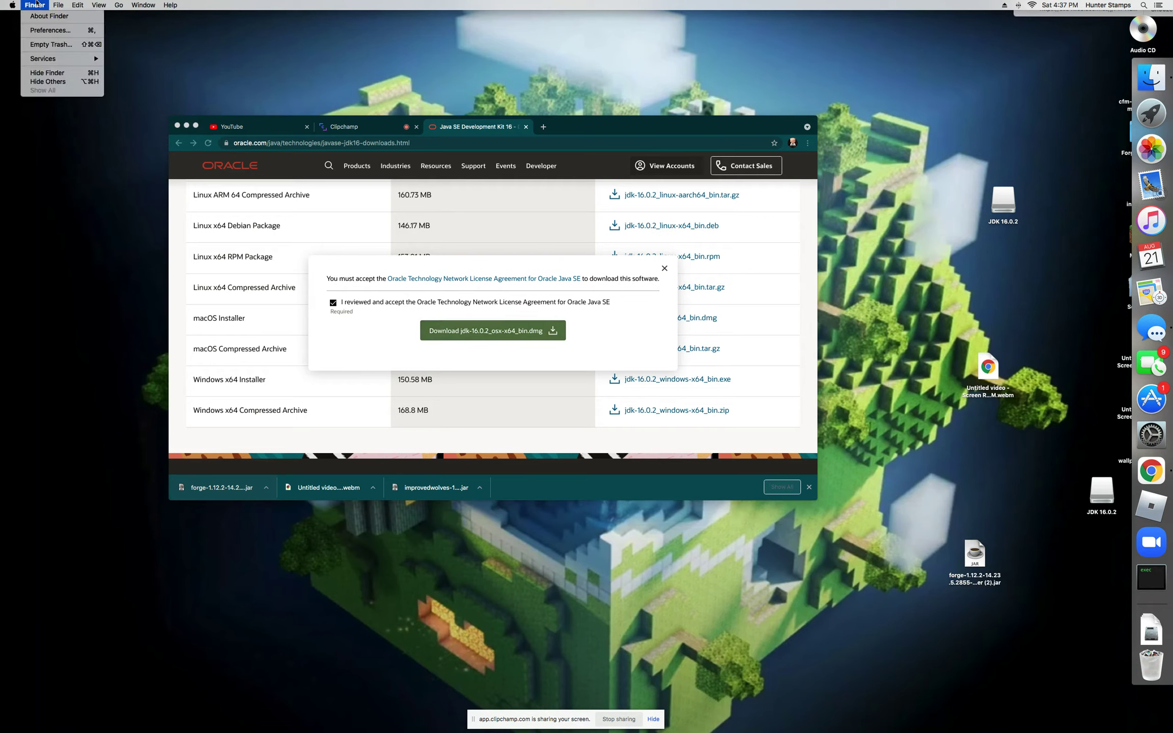
{"action": "mouse_move", "coordinate": [124, 5]}
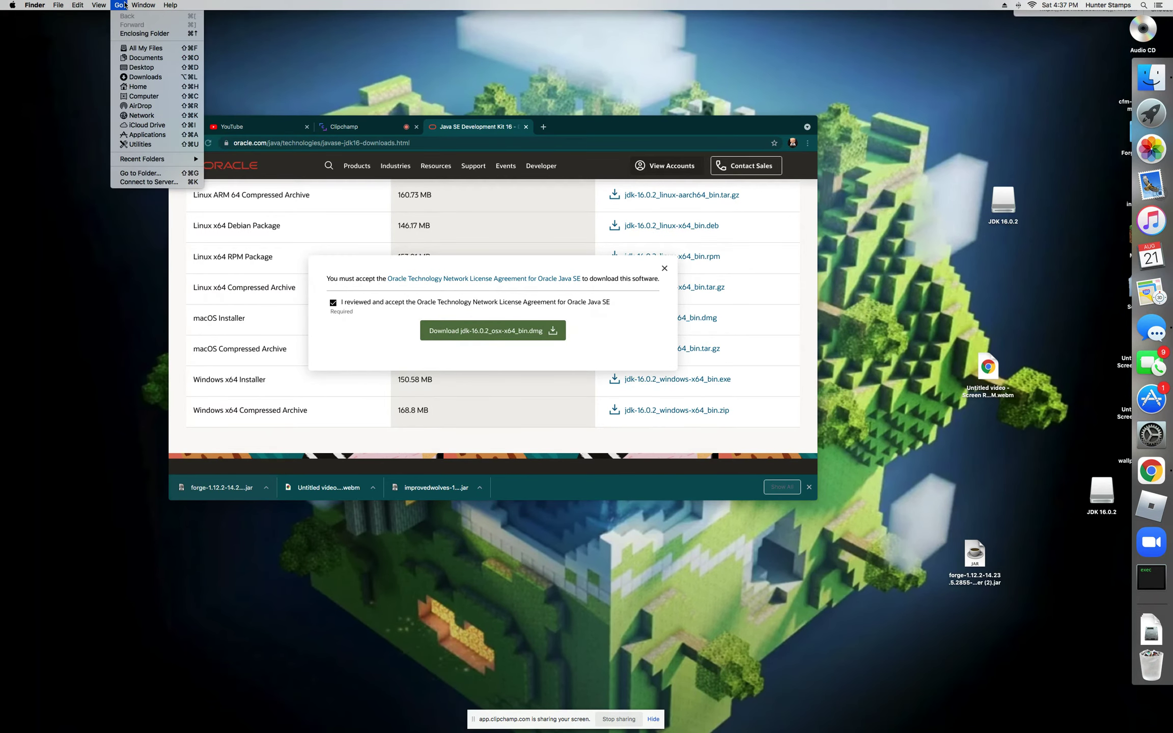
{"action": "left_click", "coordinate": [121, 5]}
{"action": "left_click", "coordinate": [121, 5]}
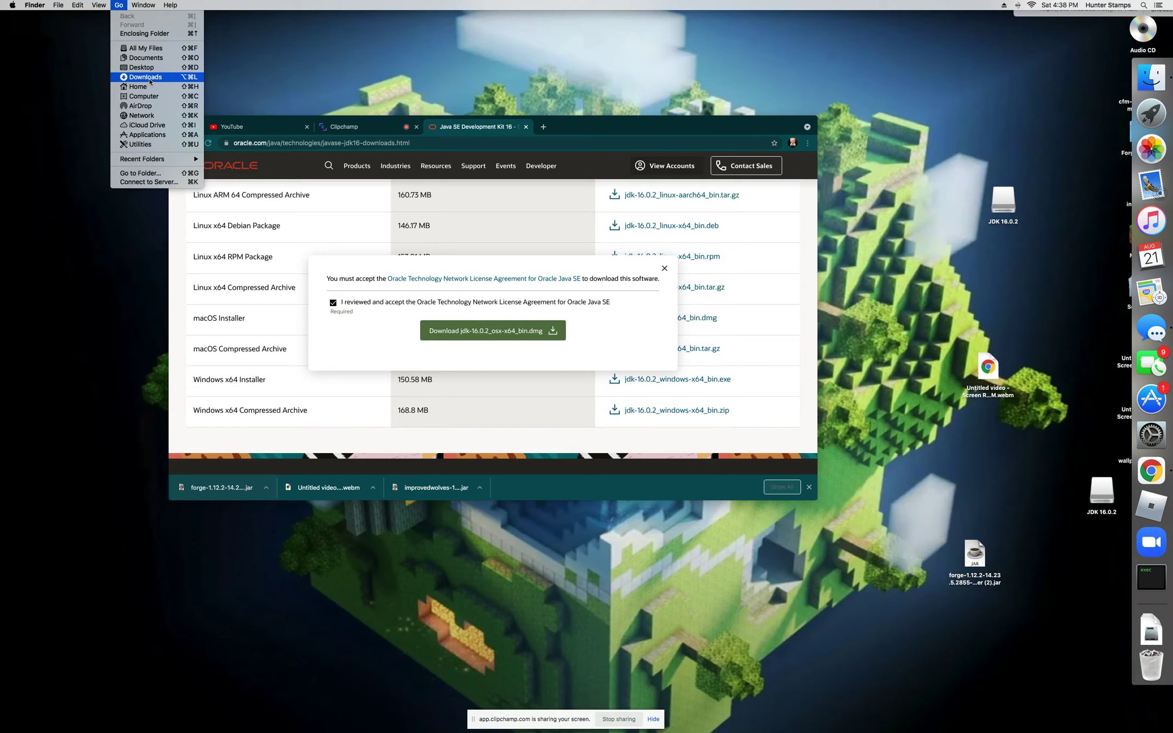
{"action": "left_click", "coordinate": [144, 95]}
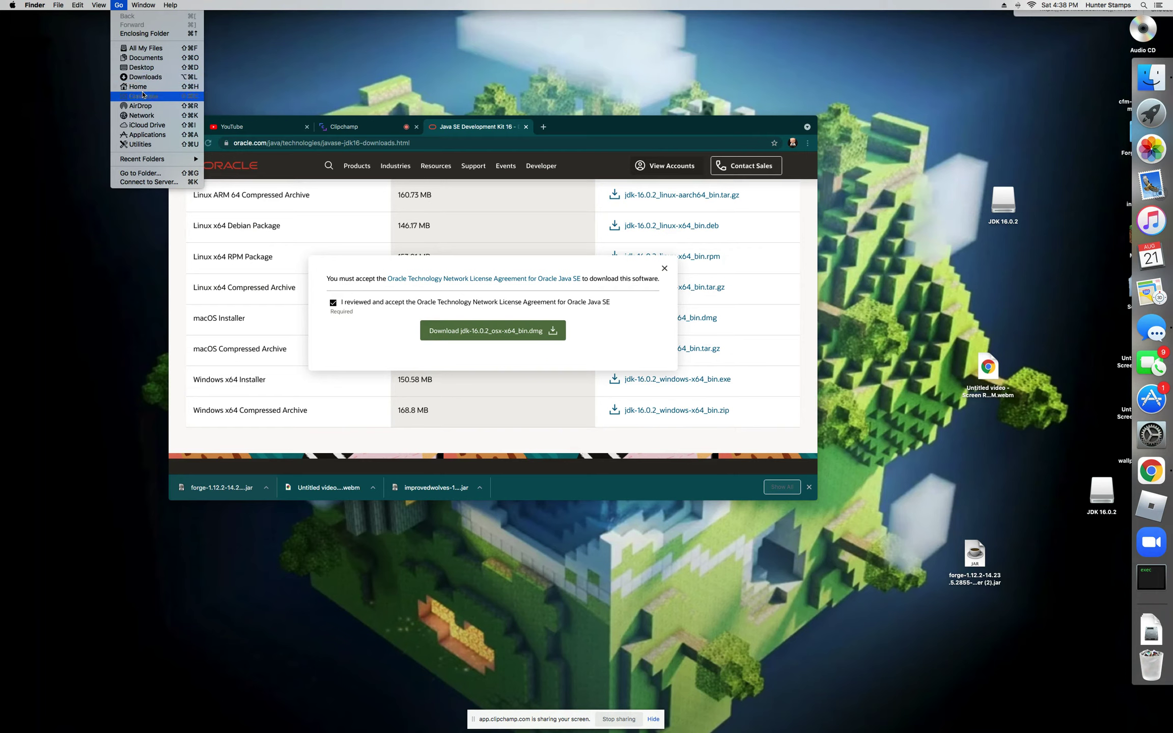
{"action": "key", "text": "alt"}
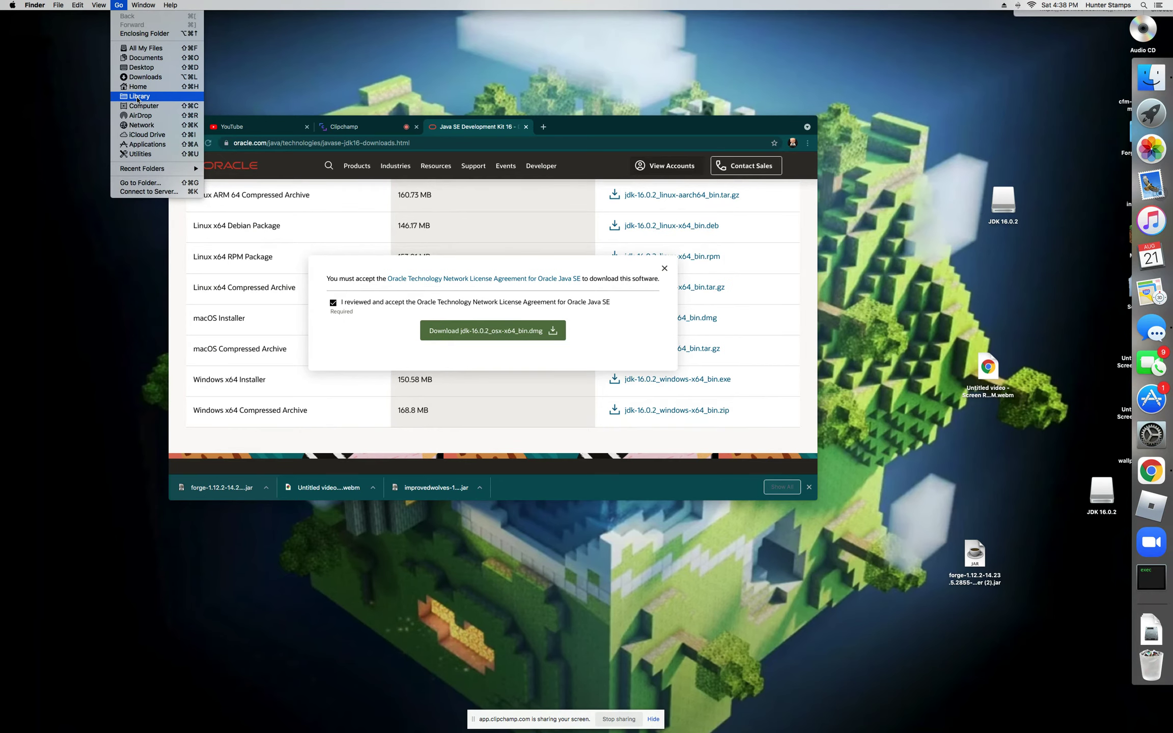
{"action": "left_click", "coordinate": [139, 97]}
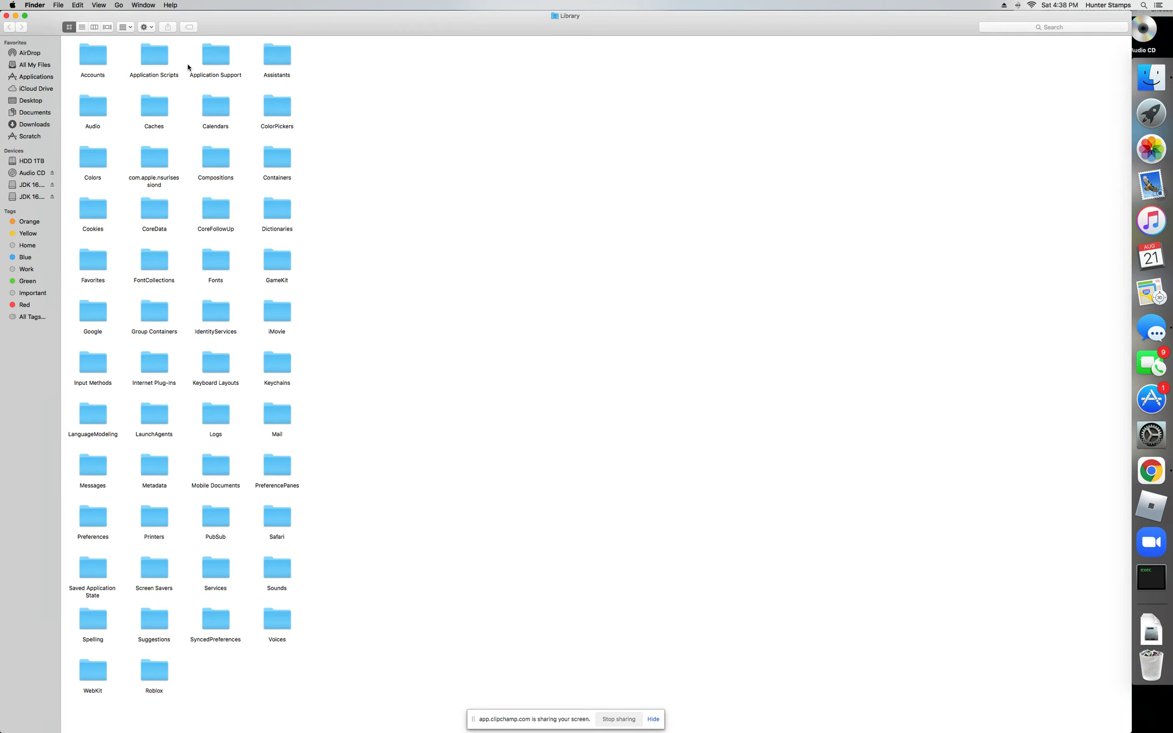
Open the mods folder inside Application Support's minecraft folder.
{"action": "left_click", "coordinate": [213, 62]}
{"action": "double_click", "coordinate": [212, 62]}
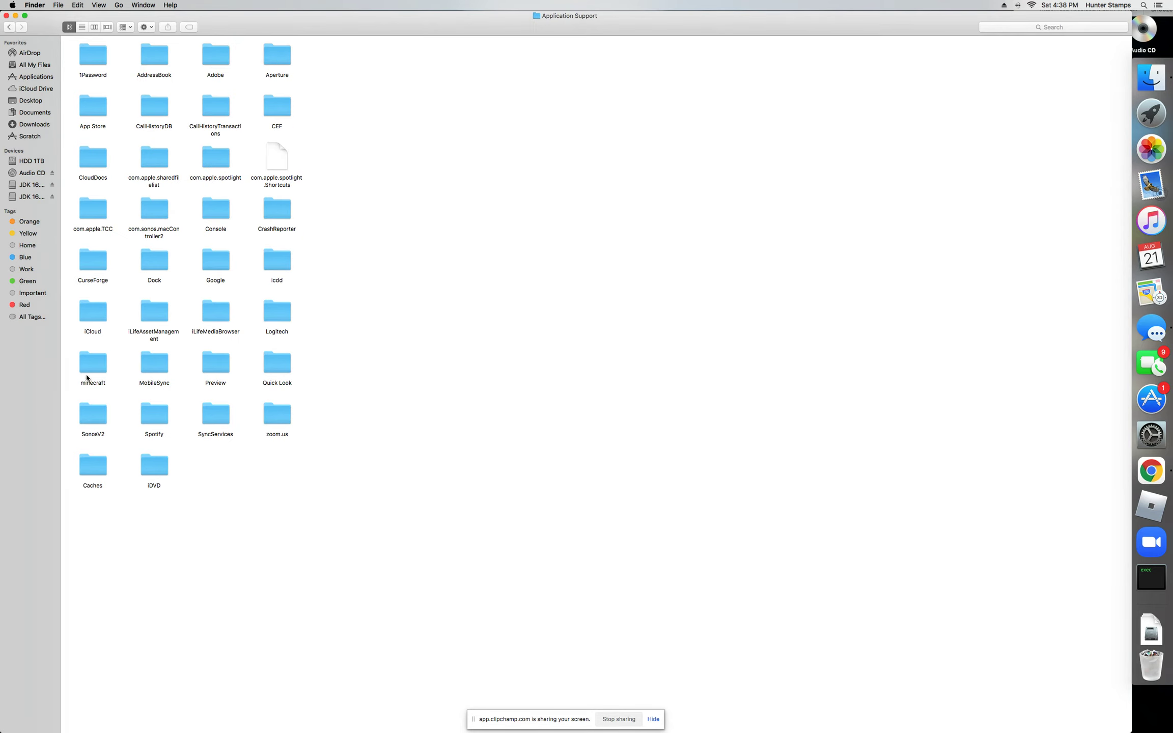
{"action": "double_click", "coordinate": [90, 366]}
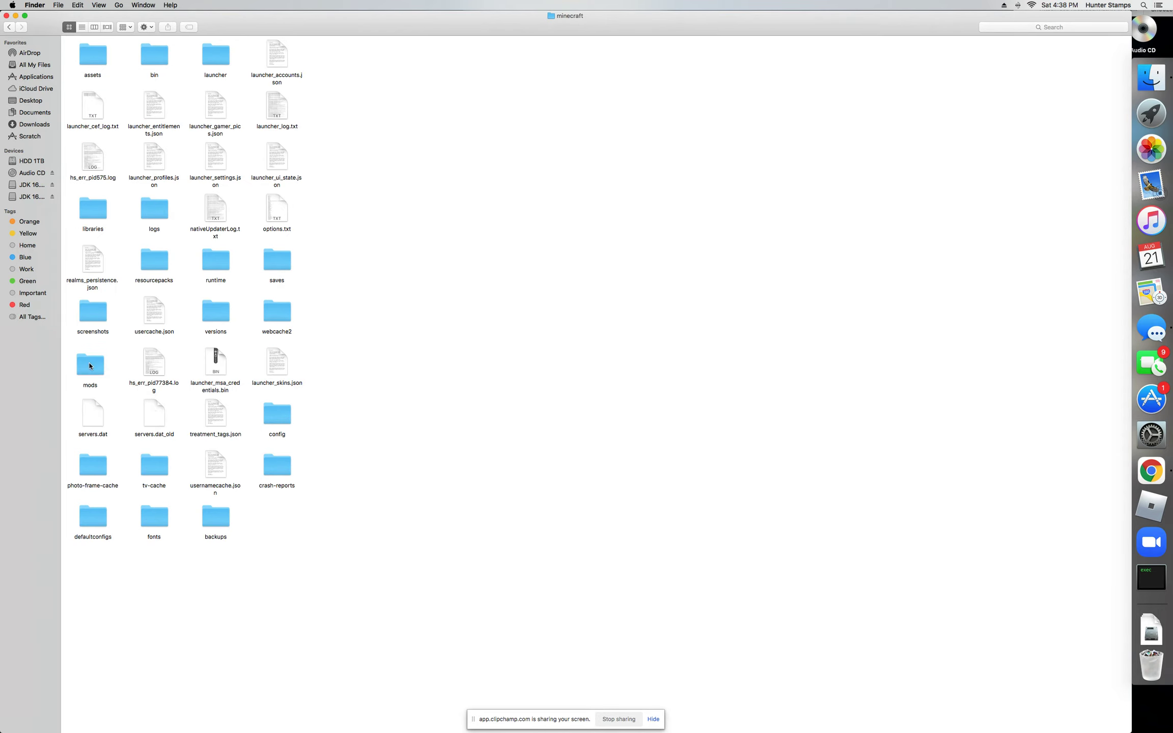
{"action": "left_click", "coordinate": [90, 366]}
{"action": "left_click", "coordinate": [426, 346]}
{"action": "double_click", "coordinate": [91, 367]}
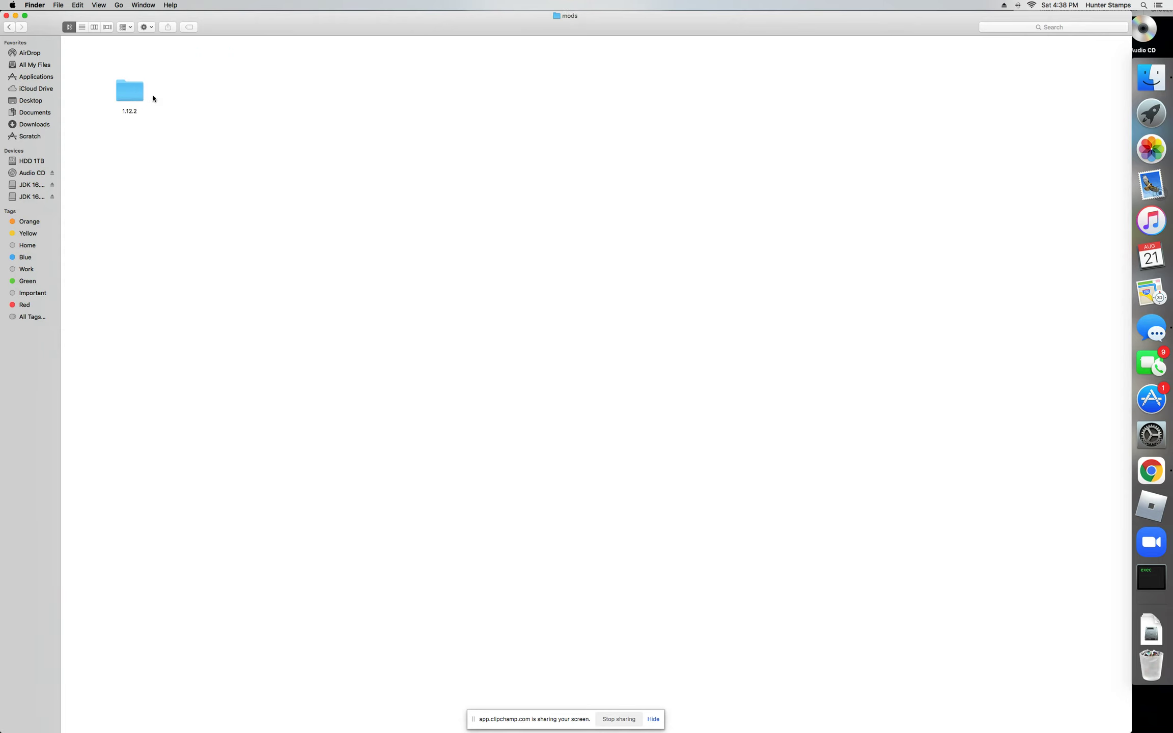
Examine the mod JAR files stored in the 1.12.2 folder and return to the mods folder.
{"action": "left_click_drag", "start_coordinate": [127, 96], "coordinate": [123, 76]}
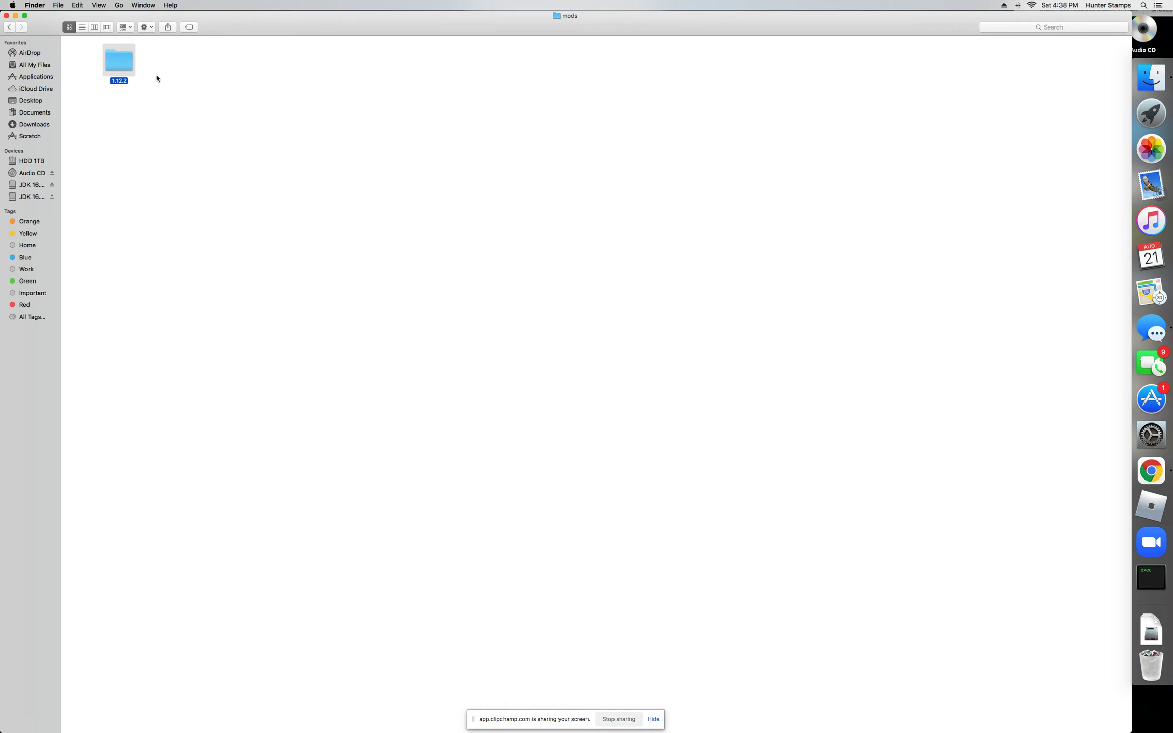
{"action": "double_click", "coordinate": [113, 58]}
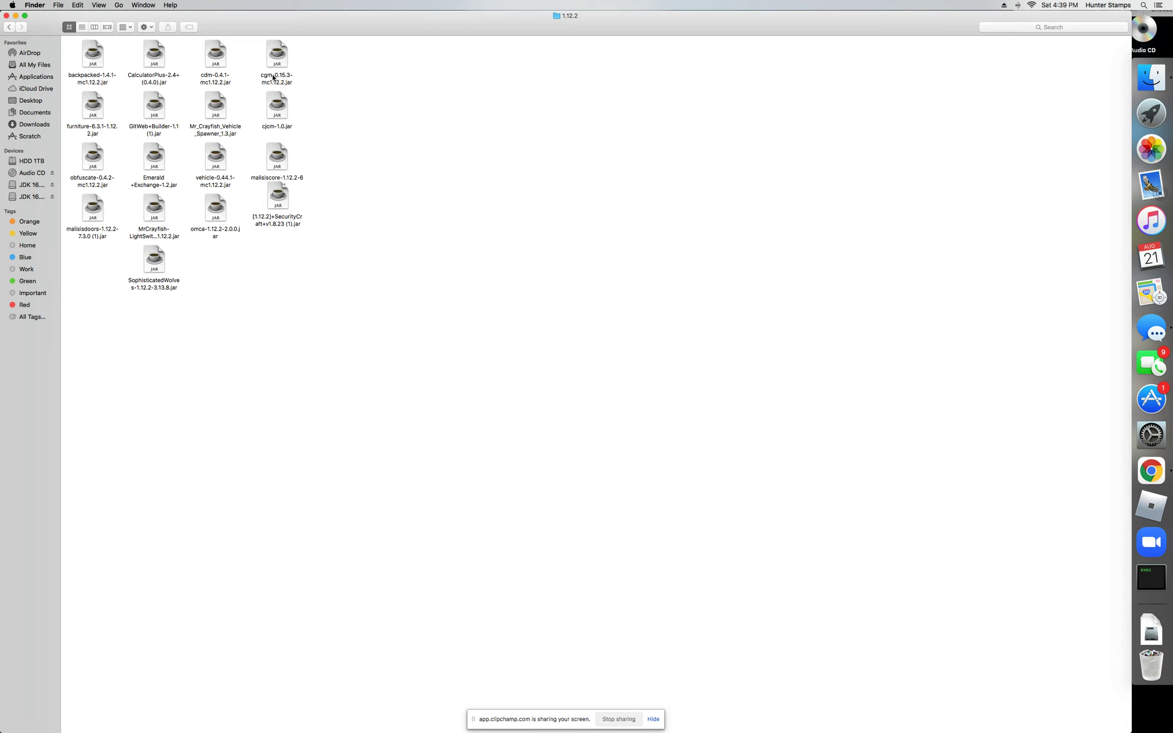
{"action": "left_click", "coordinate": [10, 27]}
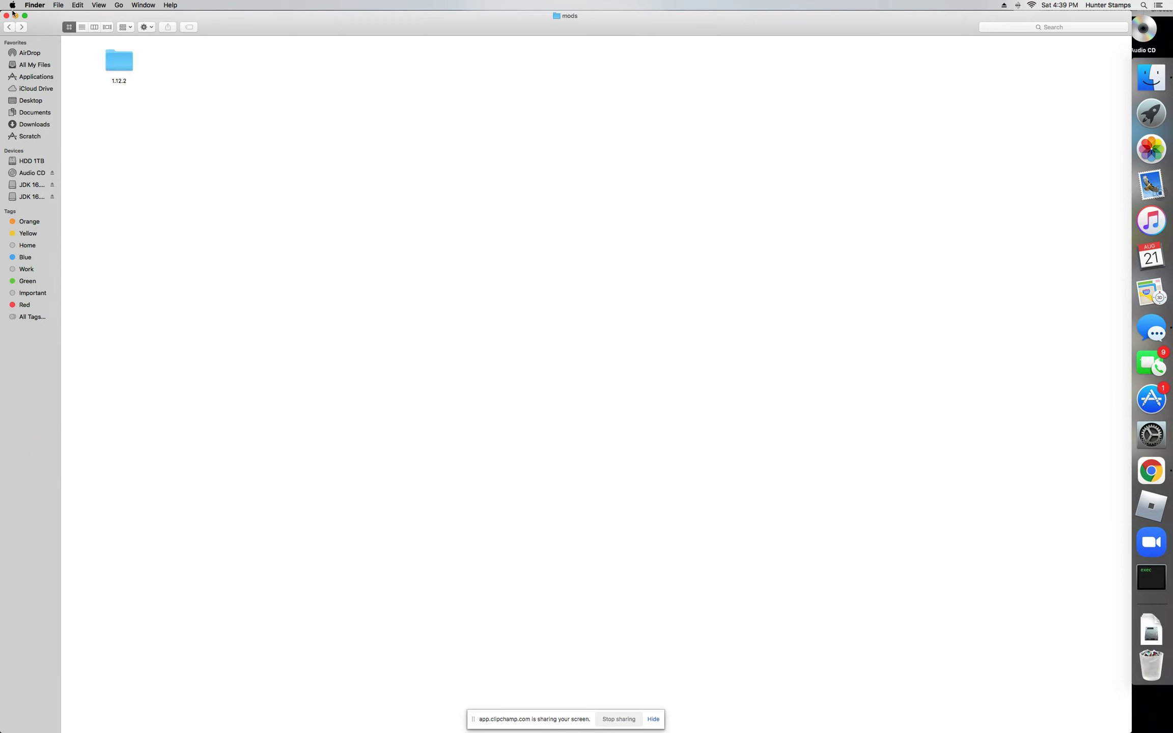
{"action": "mouse_move", "coordinate": [125, 82]}
{"action": "left_mouse_down"}
{"action": "mouse_move", "coordinate": [99, 106]}
{"action": "mouse_move", "coordinate": [147, 104]}
{"action": "mouse_move", "coordinate": [122, 87]}
{"action": "left_mouse_up"}
{"action": "double_click", "coordinate": [120, 84]}
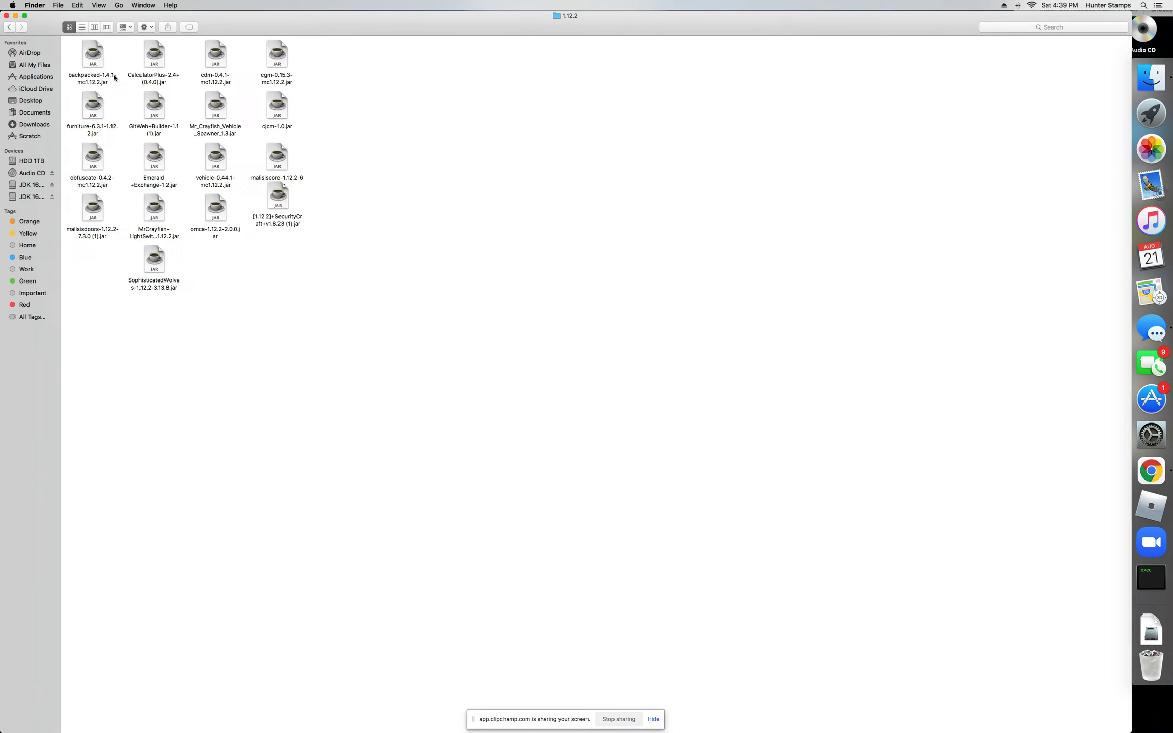
{"action": "left_click", "coordinate": [8, 28]}
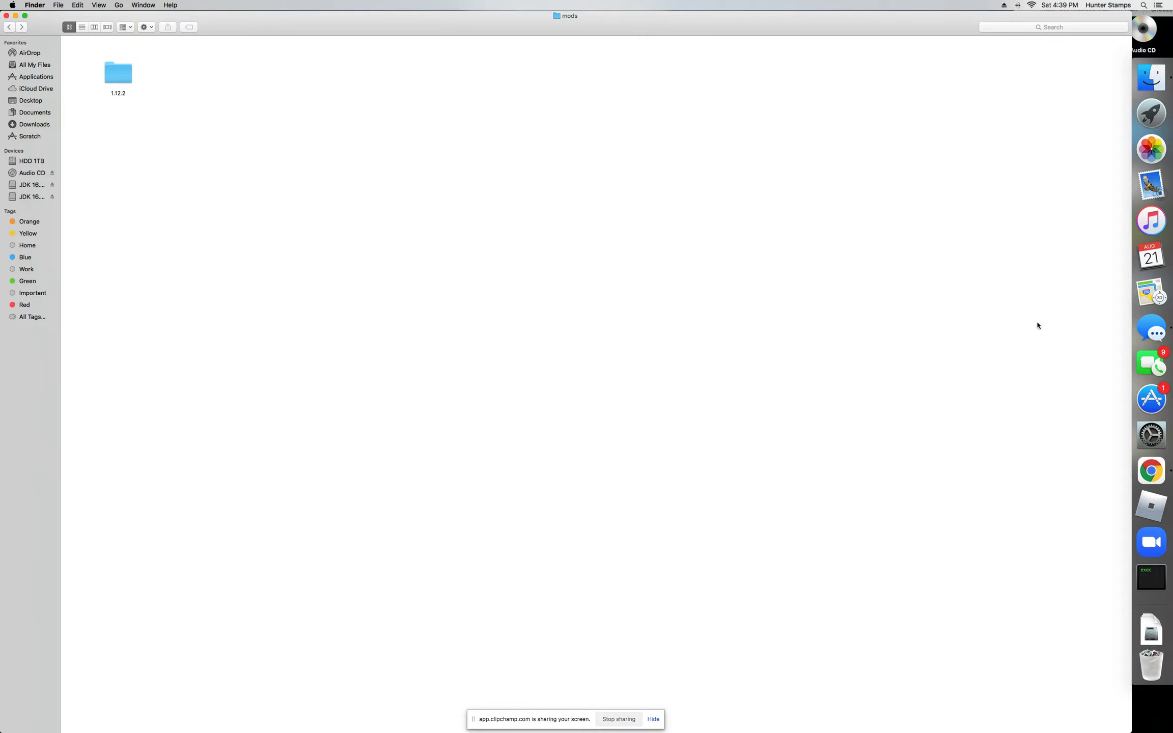
Reopen the Minecraft Launcher and play the forge 1.12.2 installation, proceeding past the modified-installation warning.
{"action": "left_click", "coordinate": [1150, 113]}
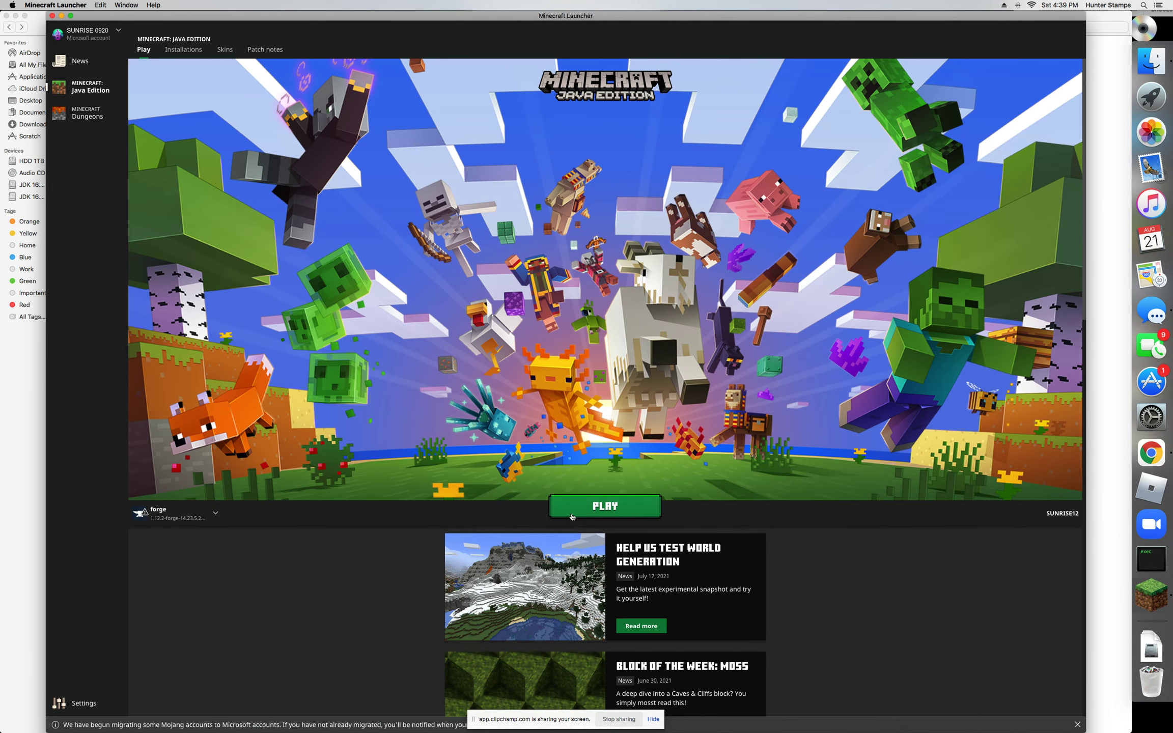
{"action": "left_click", "coordinate": [572, 509]}
{"action": "left_click", "coordinate": [665, 425]}
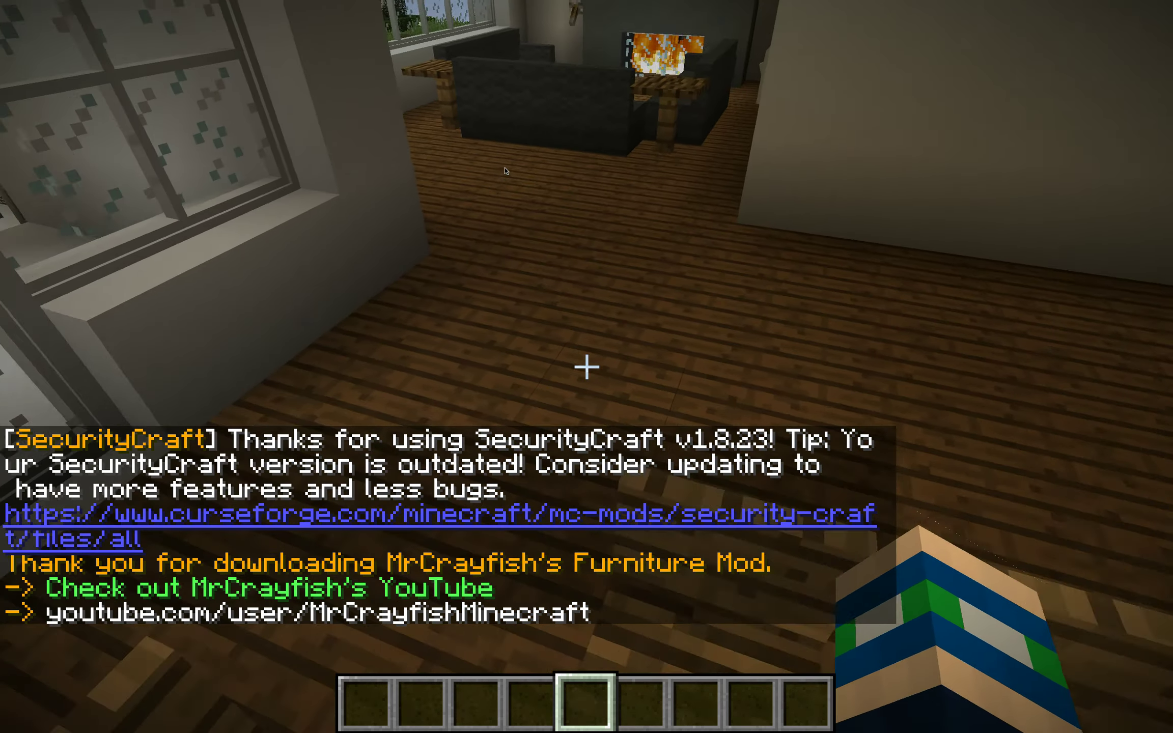
Walk into the dining room, open the creative inventory and examine the SecurityCraft: Technical items on its second page.
{"action": "key", "text": "w"}
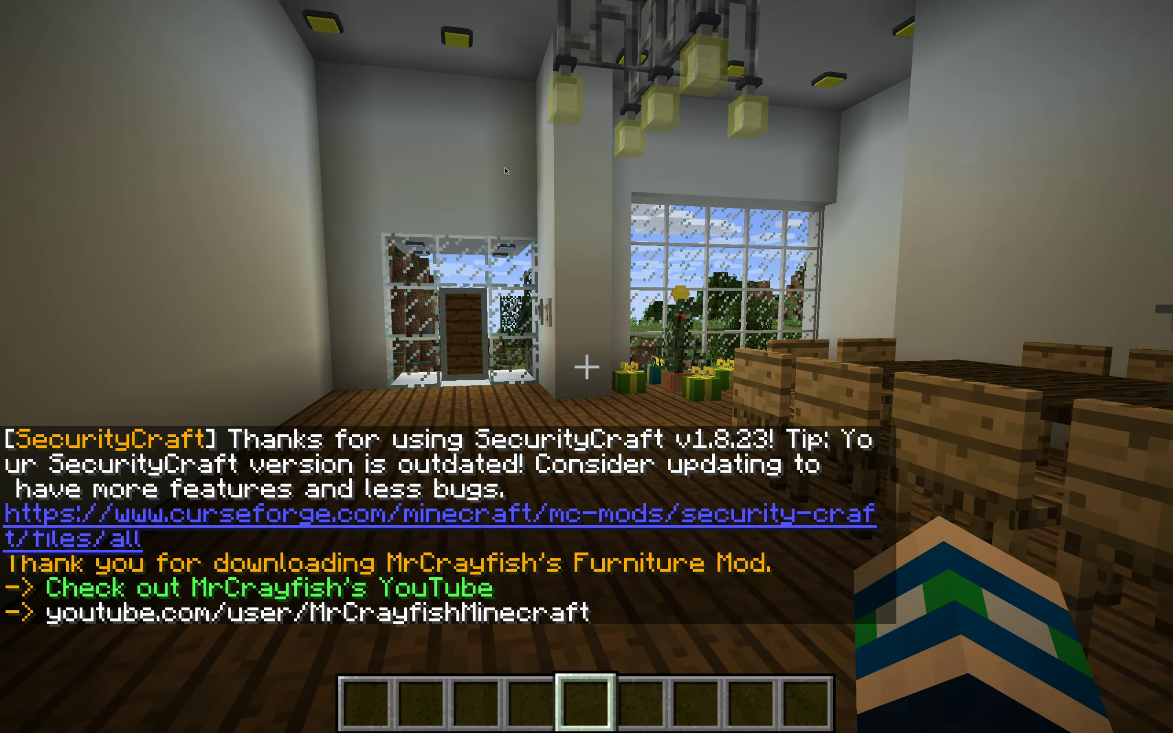
{"action": "key", "text": "e"}
{"action": "left_click", "coordinate": [829, 73]}
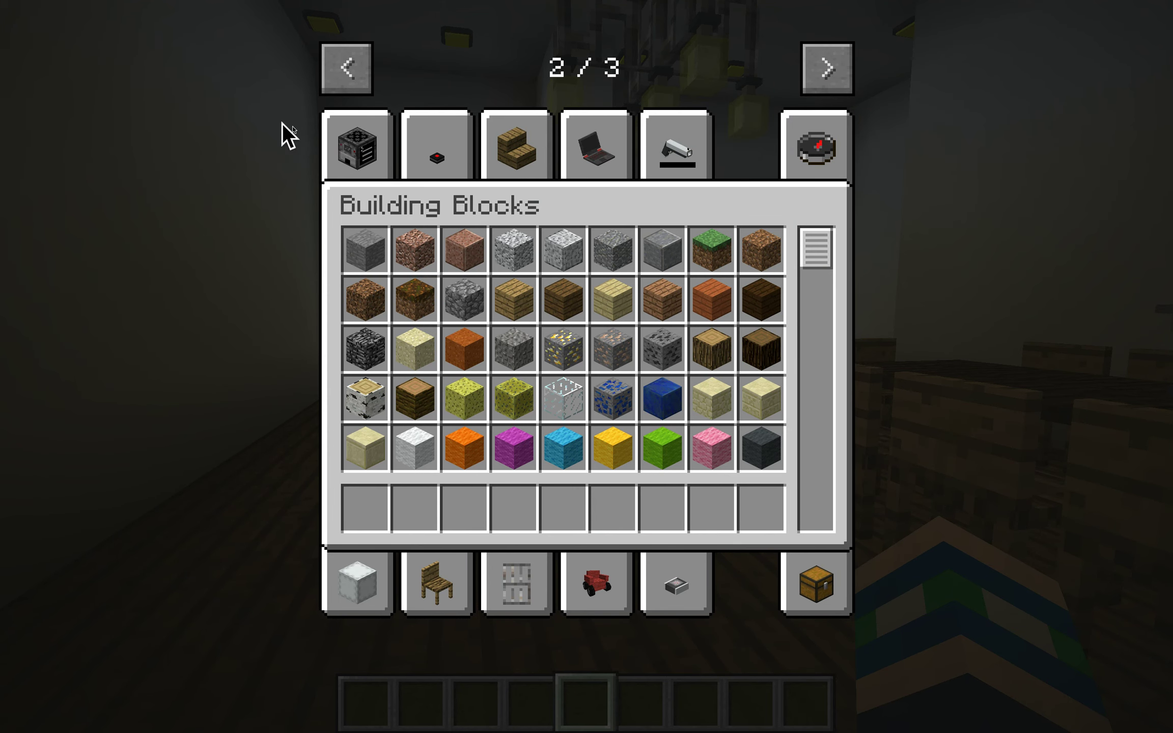
{"action": "left_click", "coordinate": [355, 160]}
{"action": "scroll", "coordinate": [504, 387], "scroll_direction": "down", "scroll_amount": 3}
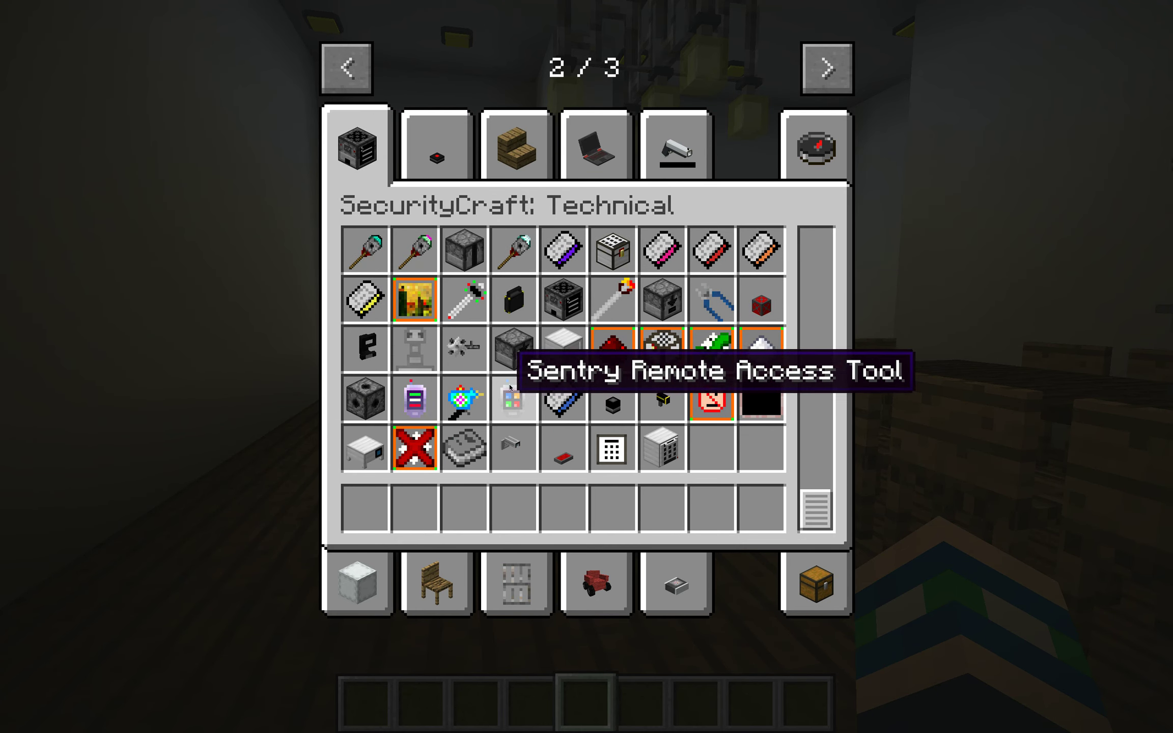
{"action": "left_click", "coordinate": [797, 127]}
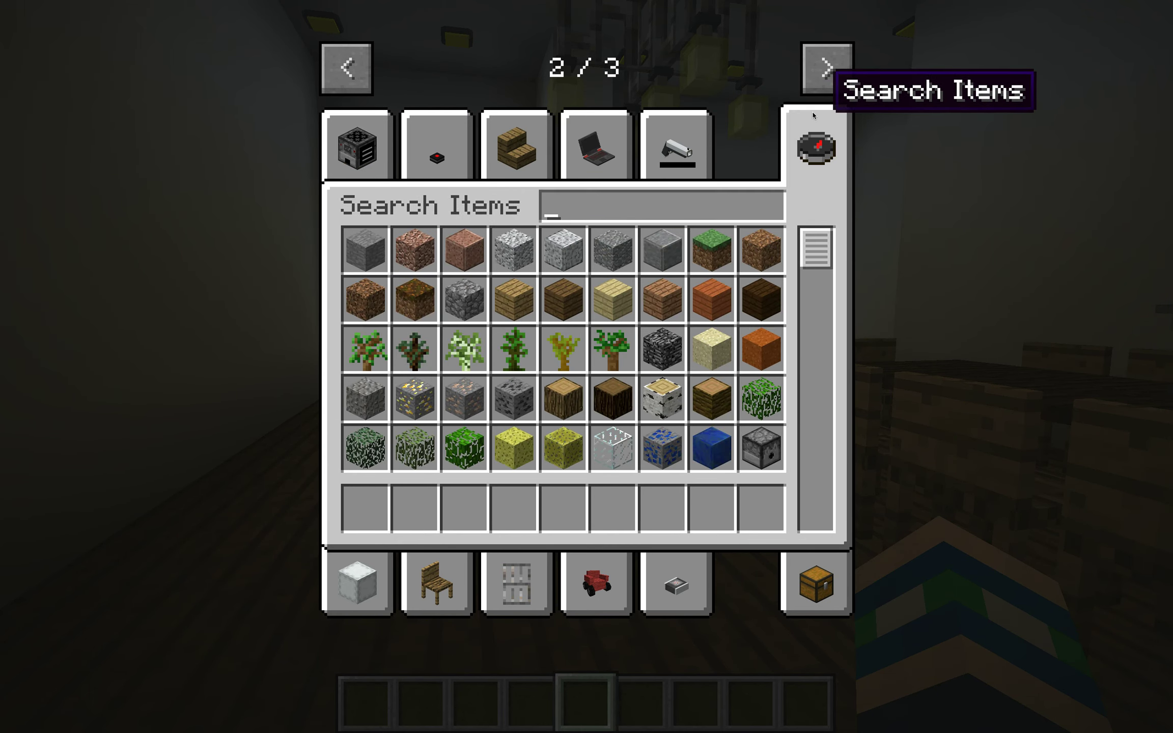
Examine the items of MrCrayfish's Device Mod and MrCrayfish's Vehicle Mod, and return to the first inventory page.
{"action": "left_click", "coordinate": [580, 151]}
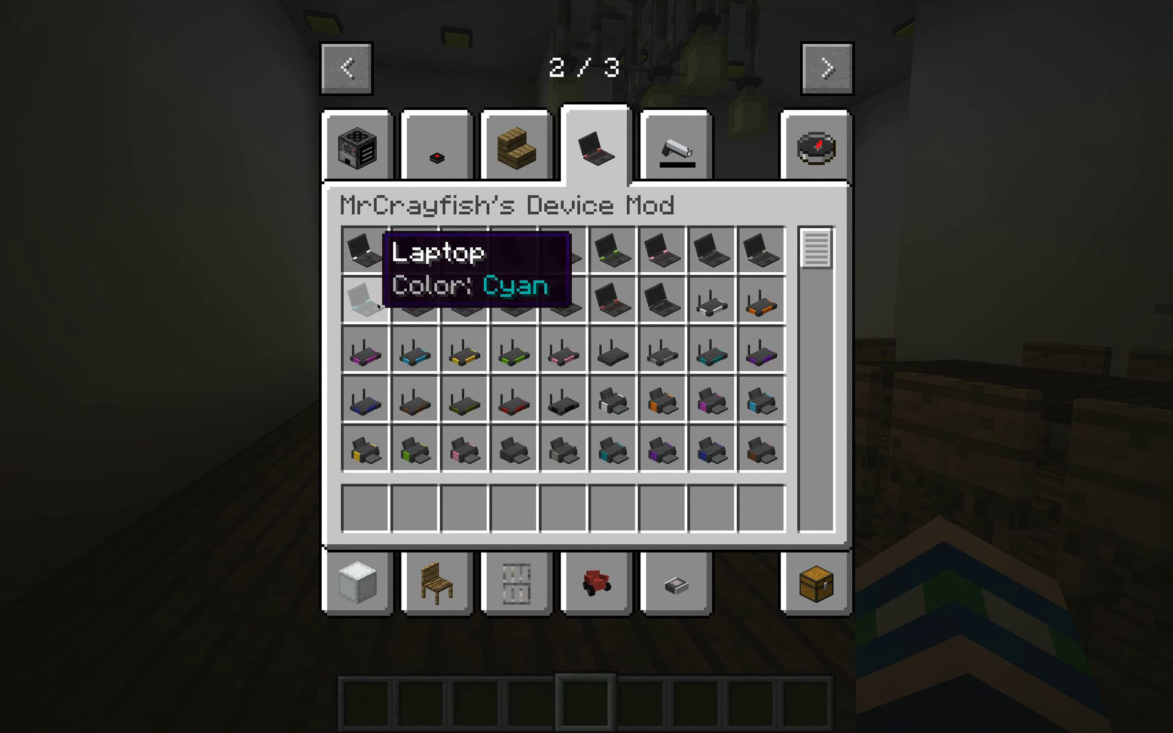
{"action": "left_click", "coordinate": [827, 68]}
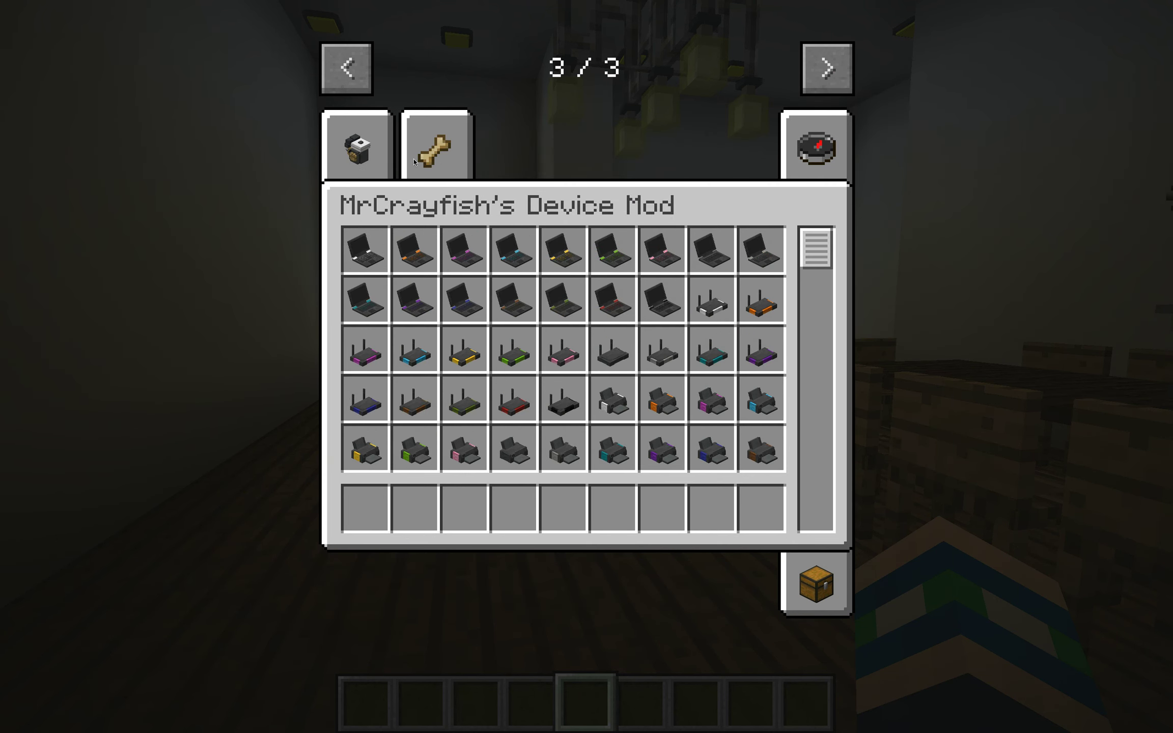
{"action": "left_click", "coordinate": [455, 143]}
{"action": "left_click", "coordinate": [372, 132]}
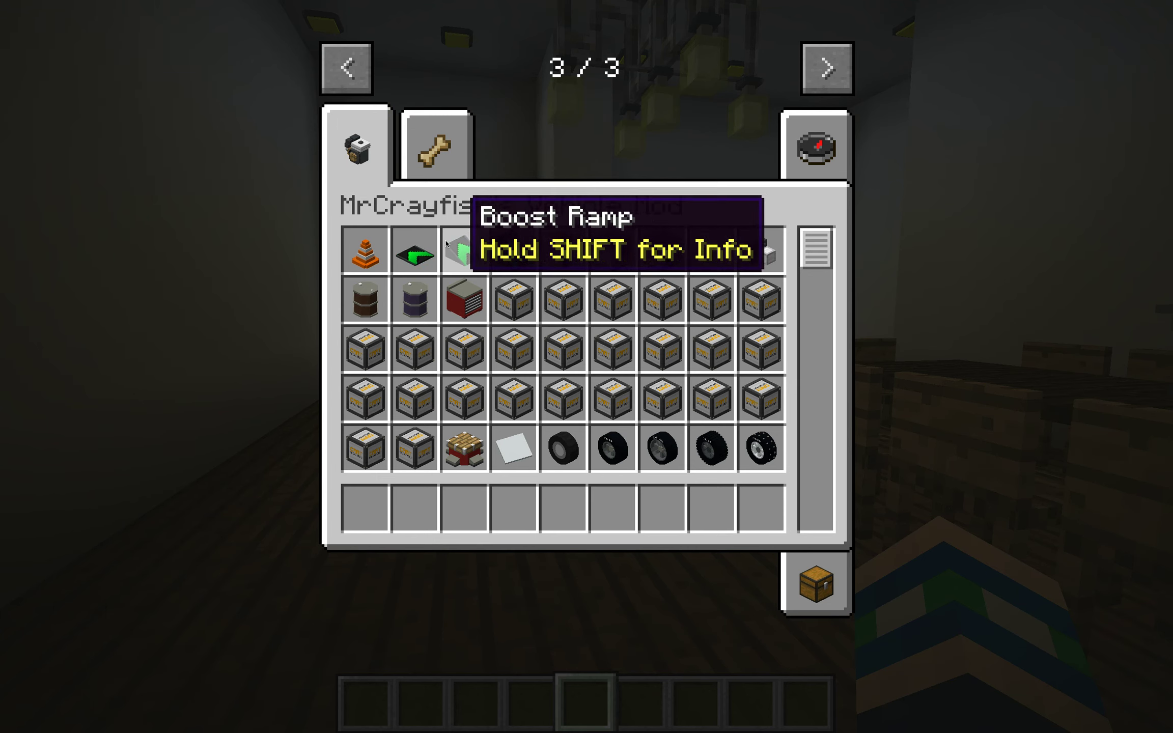
{"action": "left_click", "coordinate": [346, 69]}
{"action": "left_click", "coordinate": [347, 69]}
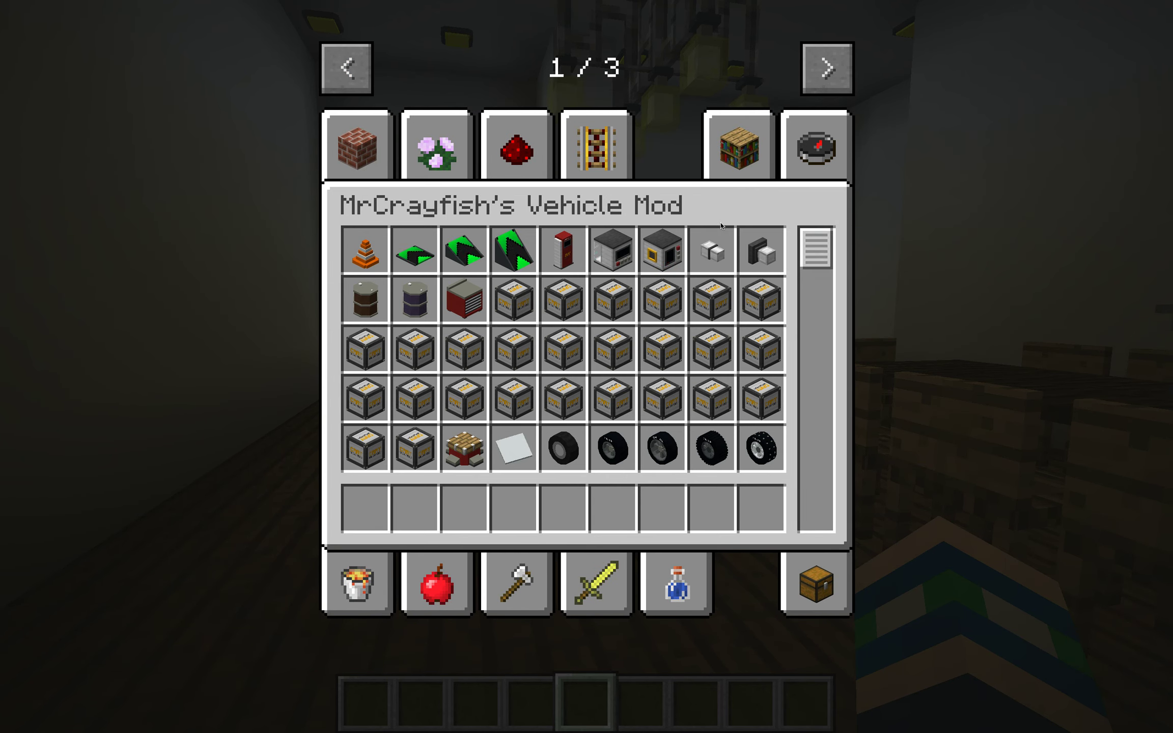
Close the inventory and change the camera to the third-person view facing the character's front.
{"action": "key", "text": "e"}
{"action": "key", "text": "F5"}
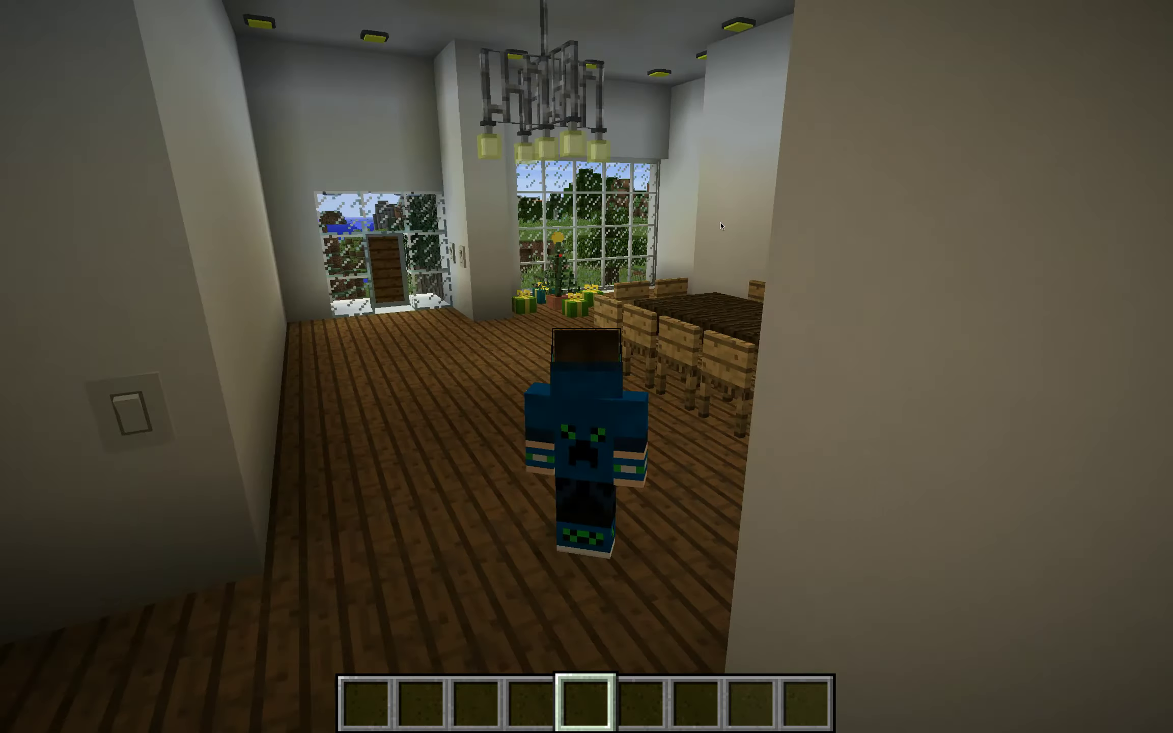
{"action": "key", "text": "F5"}
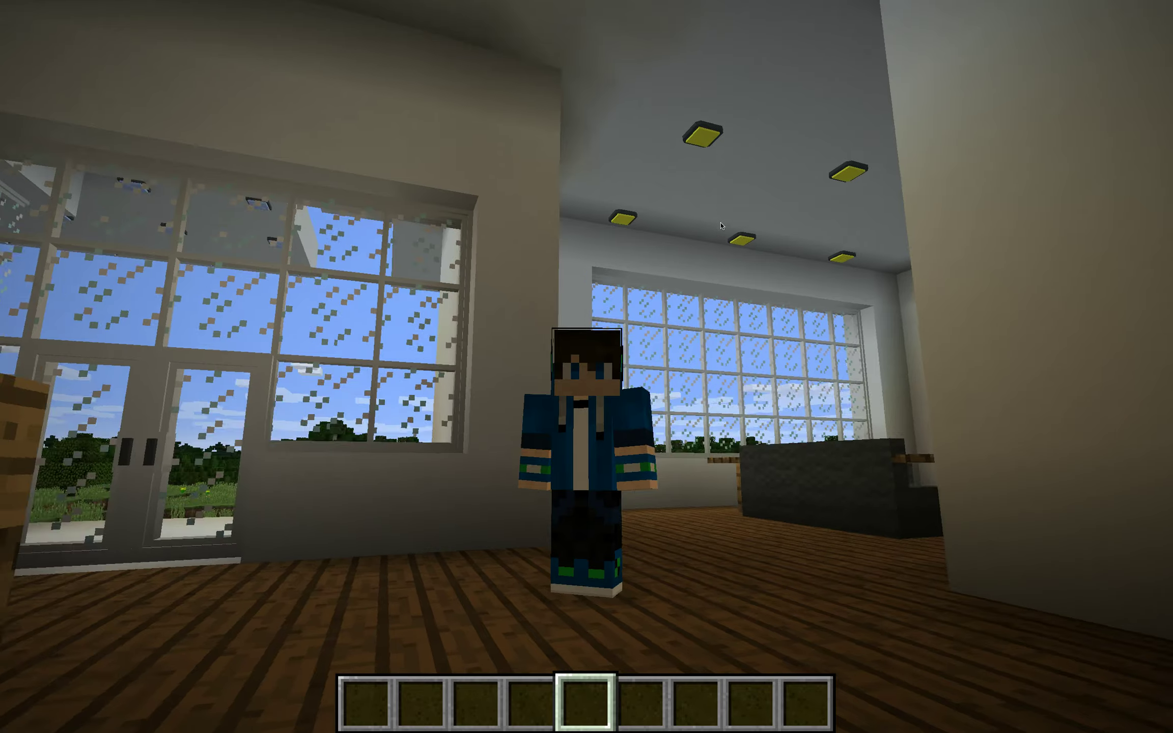
Pause the game and switch to Chrome, bringing up the Clipchamp editor page.
{"action": "key", "text": "Escape"}
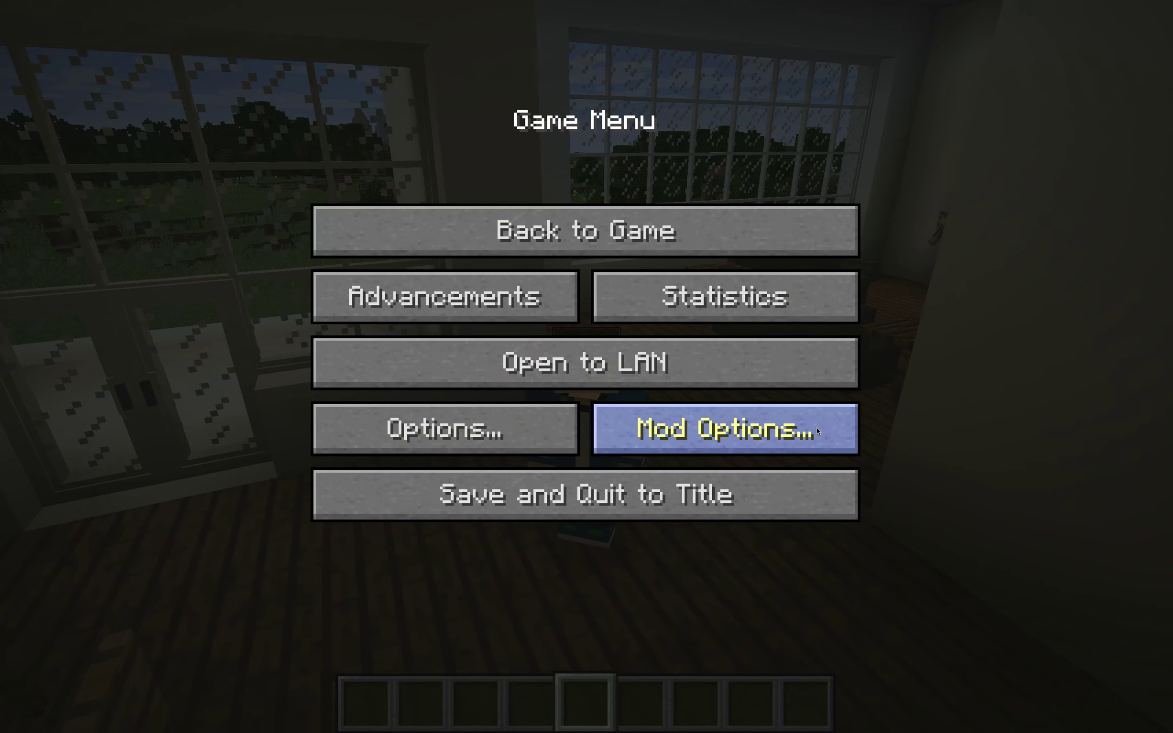
{"action": "left_click", "coordinate": [1151, 471]}
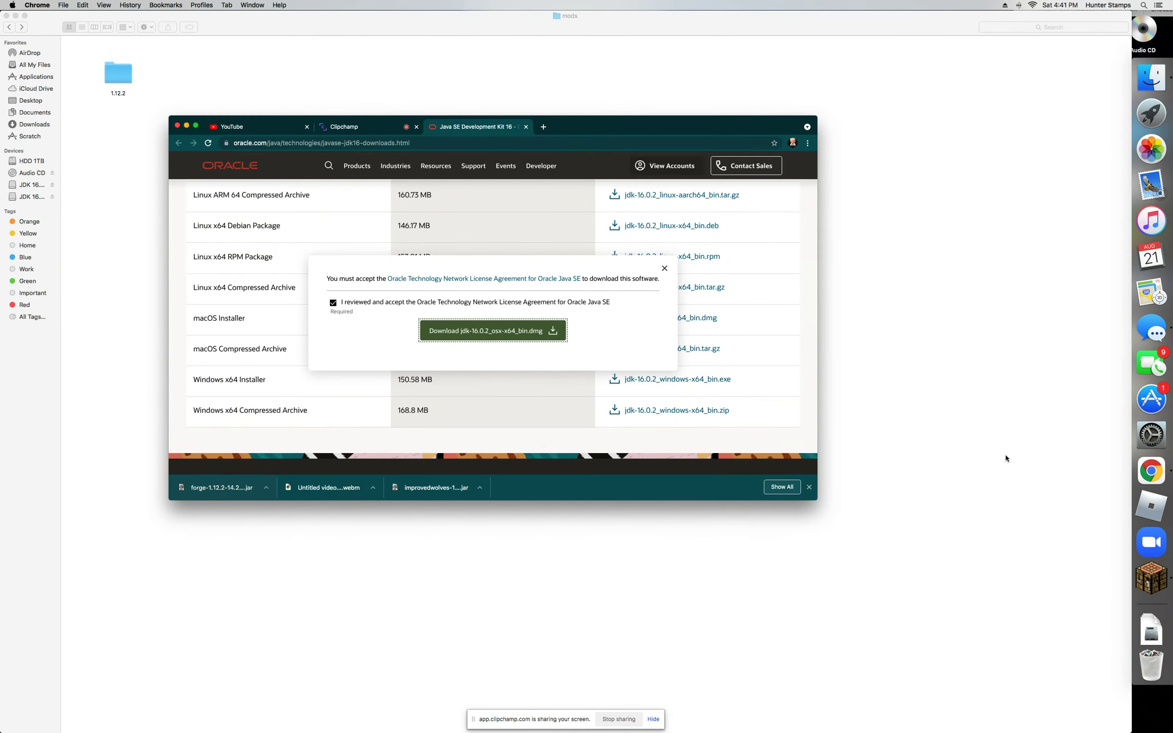
{"action": "left_click", "coordinate": [372, 130]}
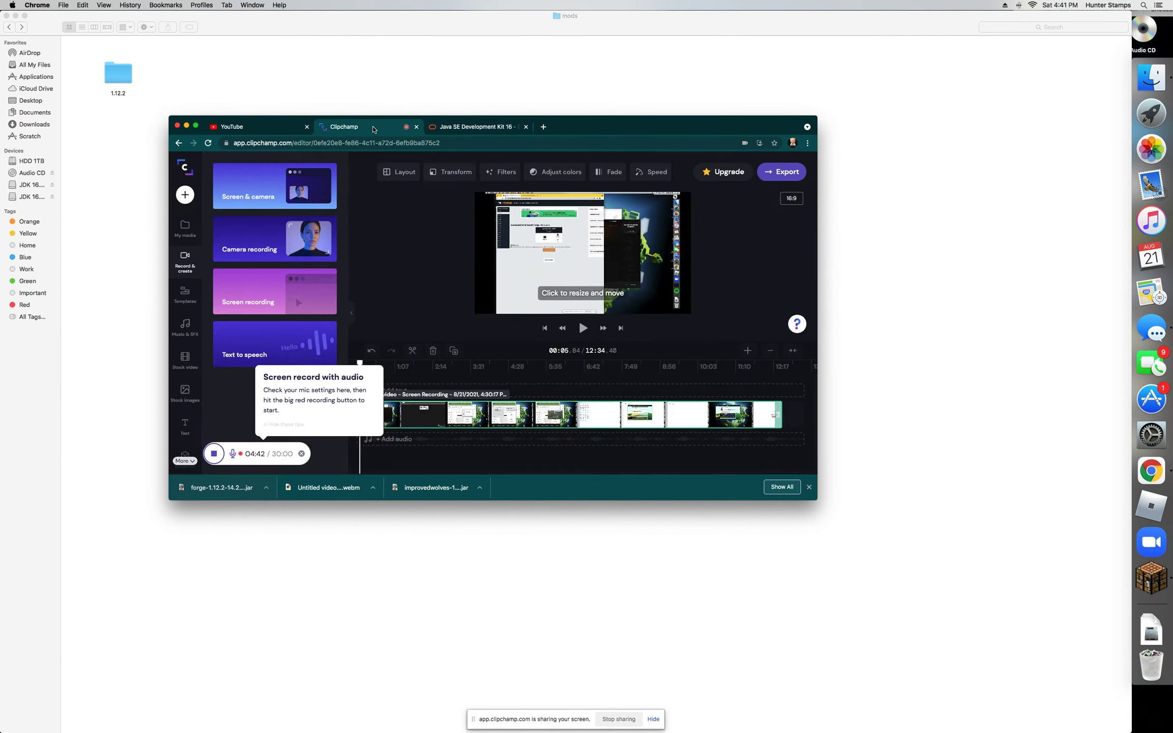